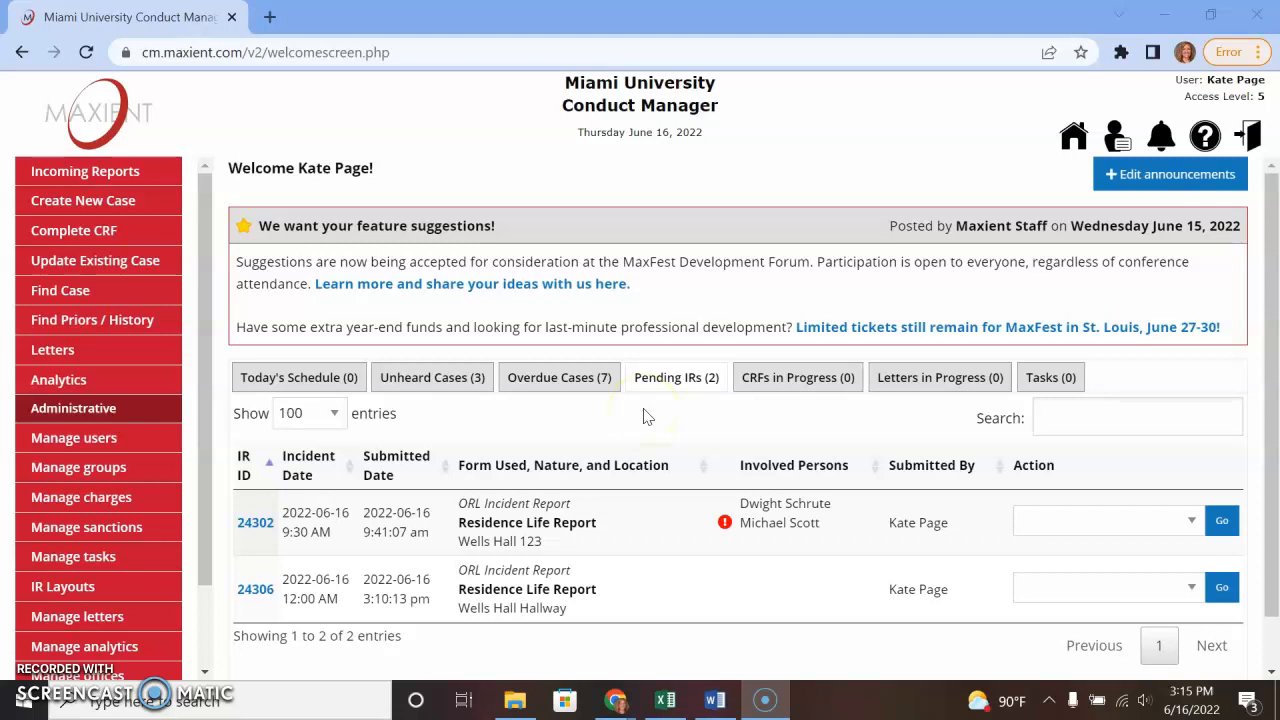
- Show the Pending IRs list with Residence Life reports 24302 and 24306
left_click(688, 381)
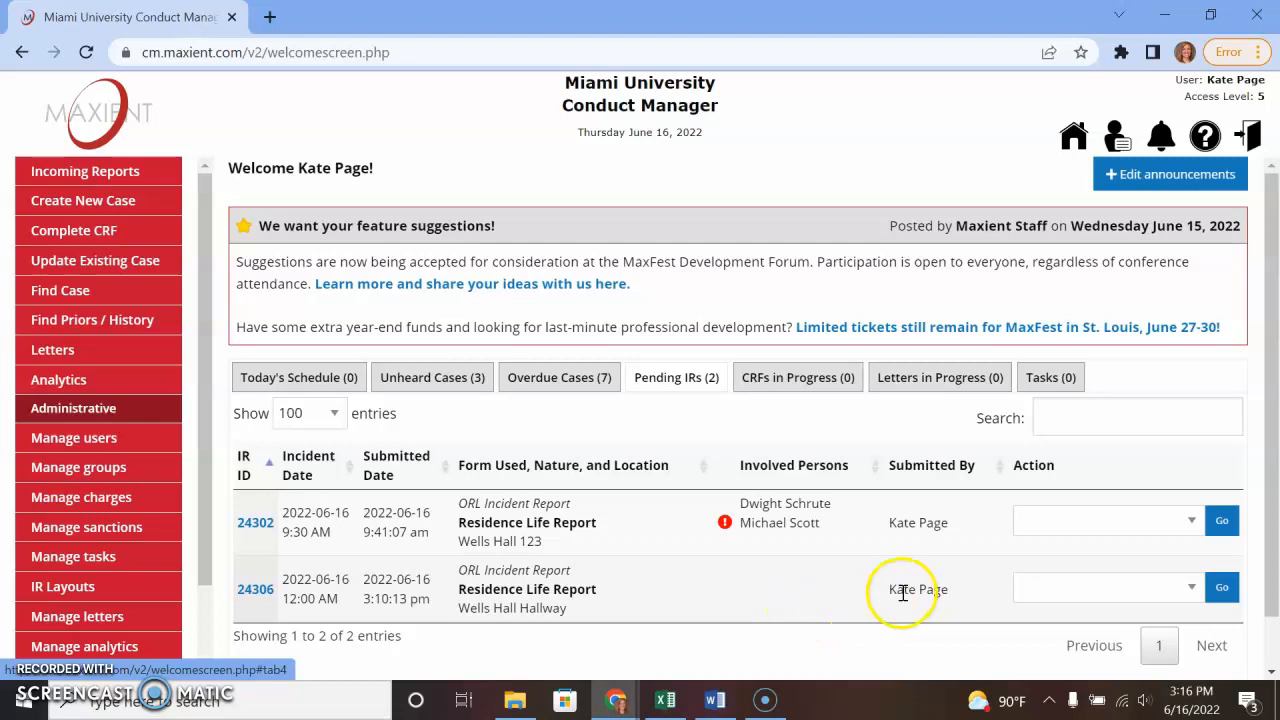
- Open the Wells Hall Hallway report 24306 for editing from its Action menu
left_click(1080, 595)
left_click(1095, 474)
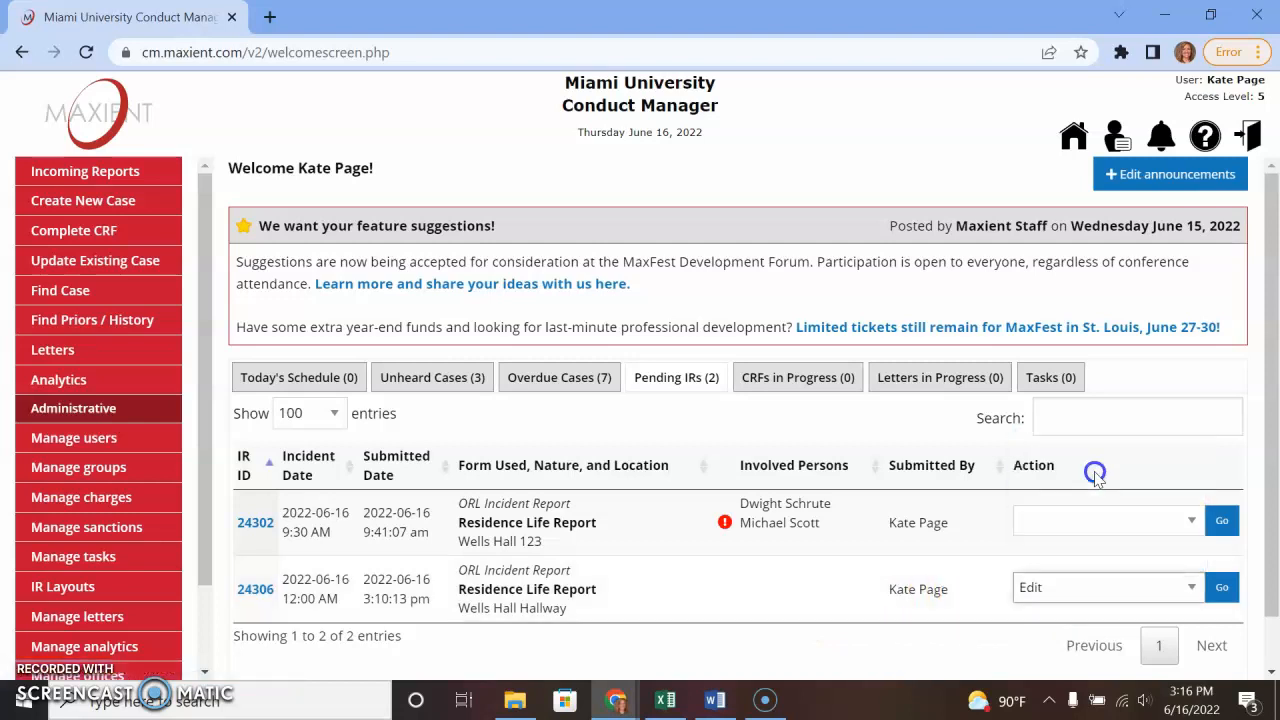
left_click(1222, 588)
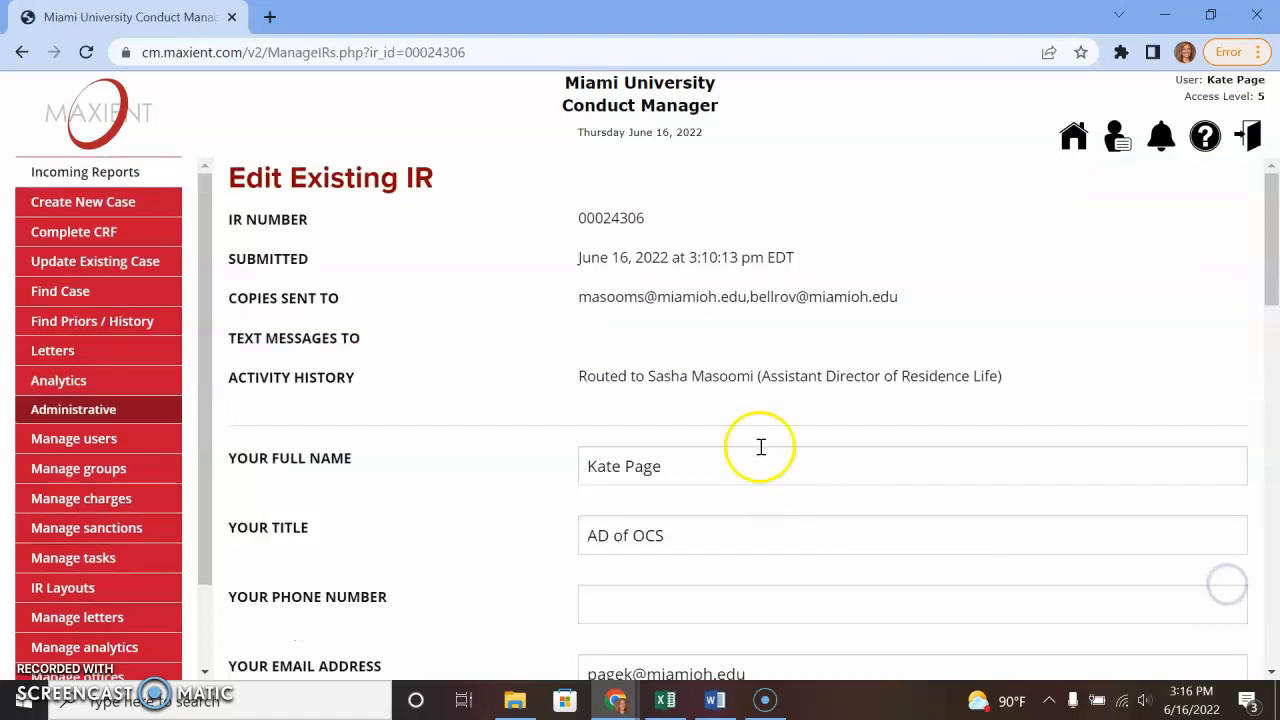
- Scroll down through the Edit Existing IR form to review the torn bulletin board report
scroll(629, 420, "down", 2)
scroll(626, 409, "up", 1)
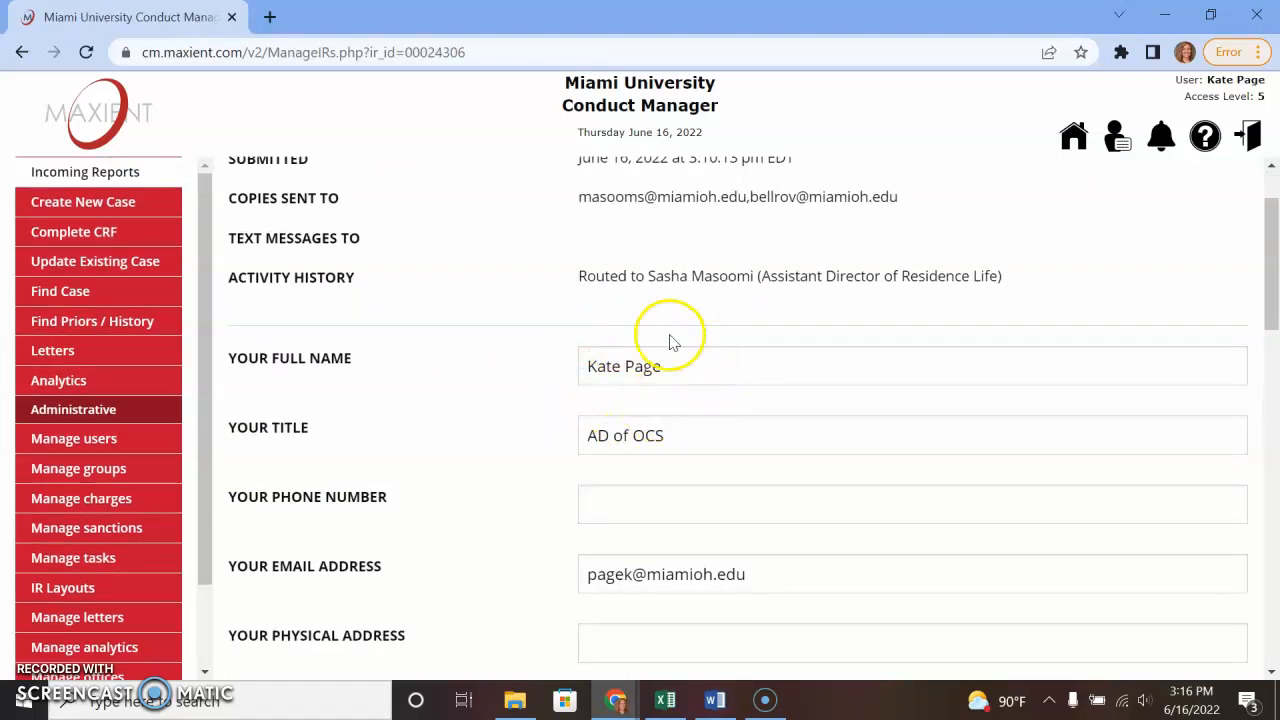
scroll(642, 545, "down", 3)
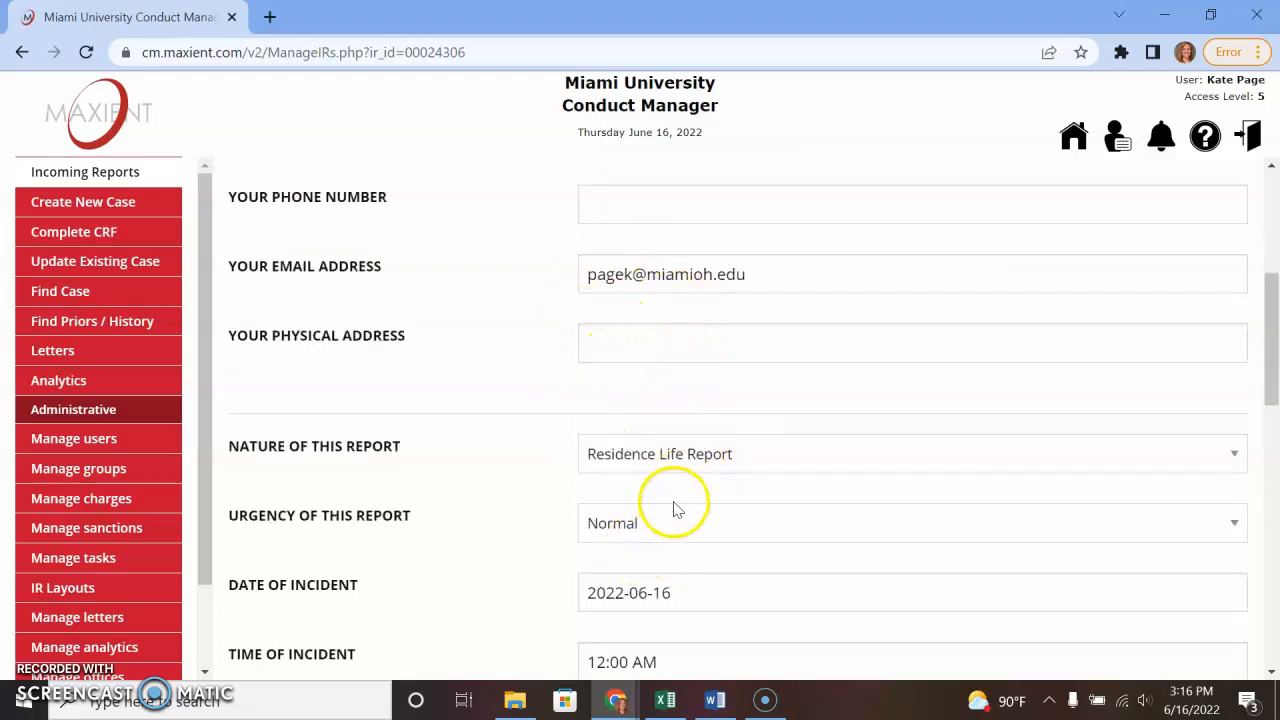
scroll(675, 511, "down", 1)
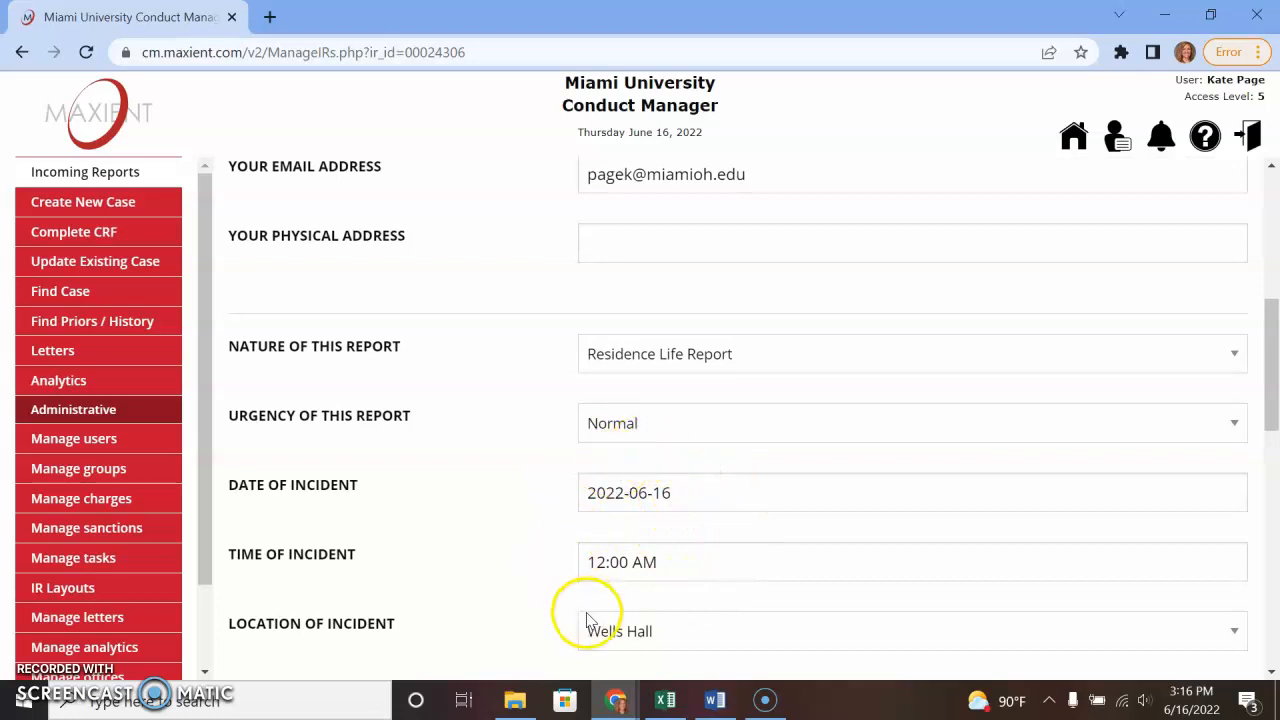
scroll(590, 618, "down", 1)
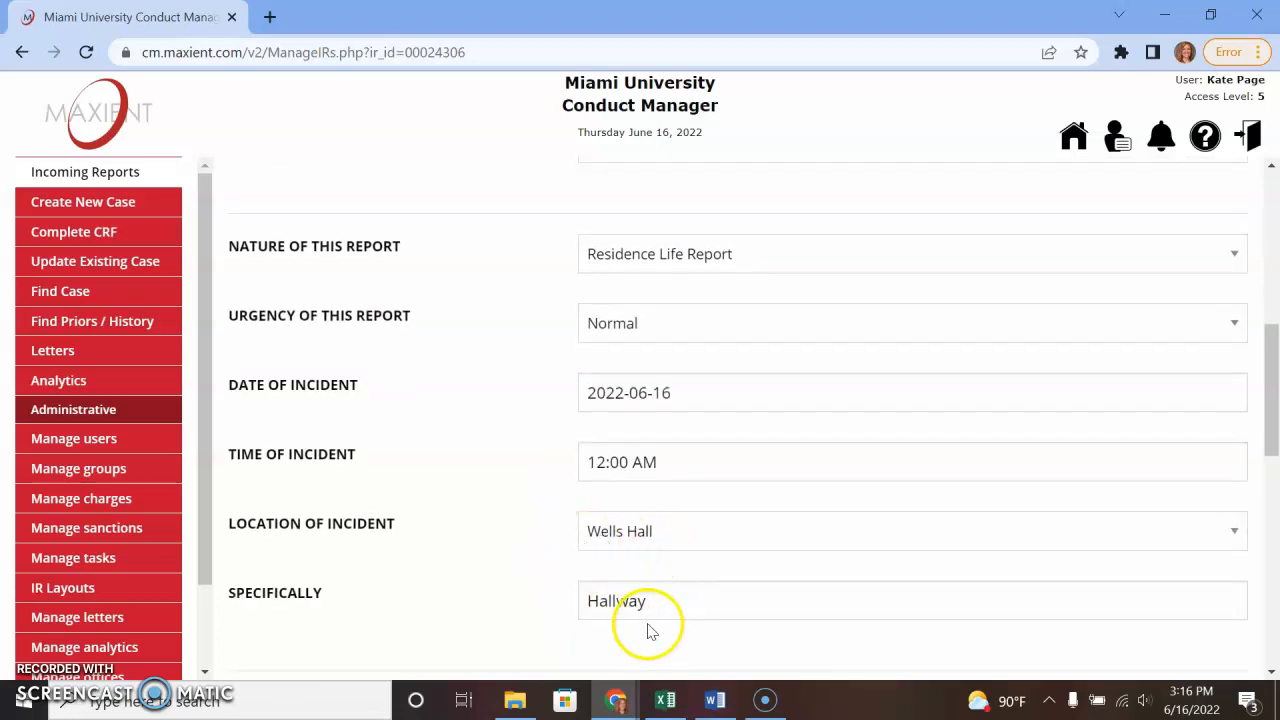
scroll(650, 620, "down", 2)
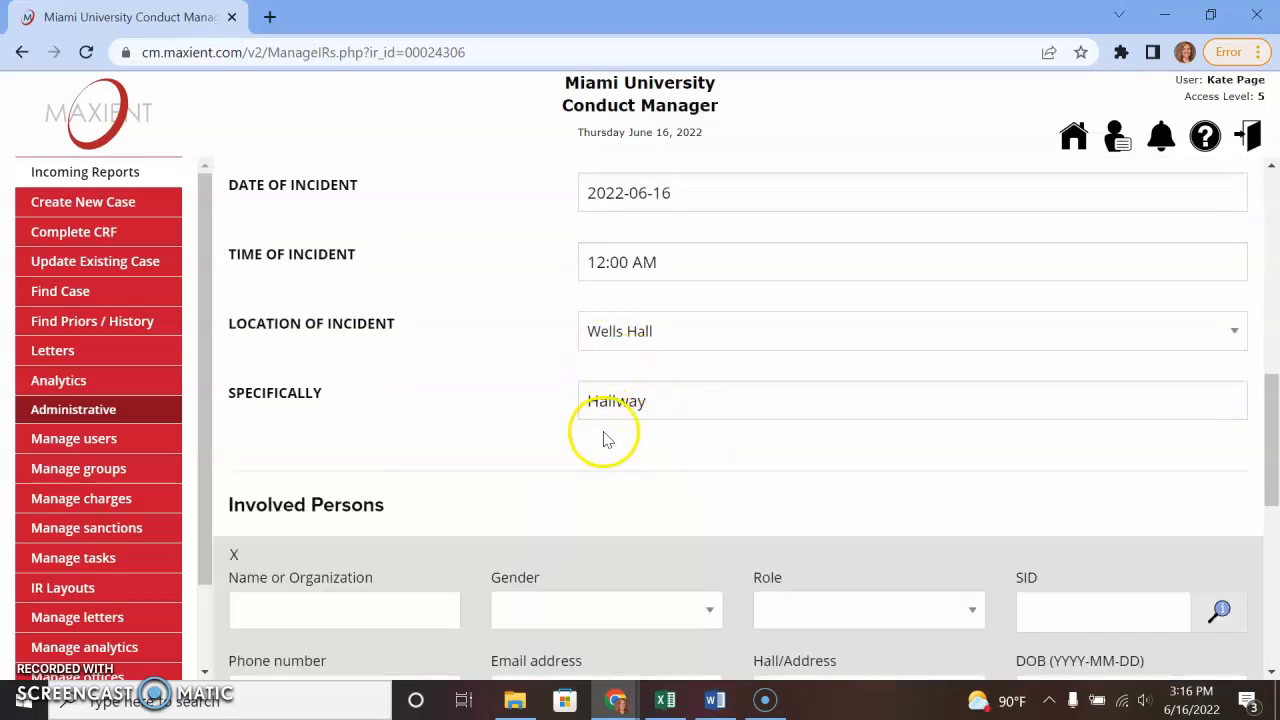
scroll(608, 430, "down", 1)
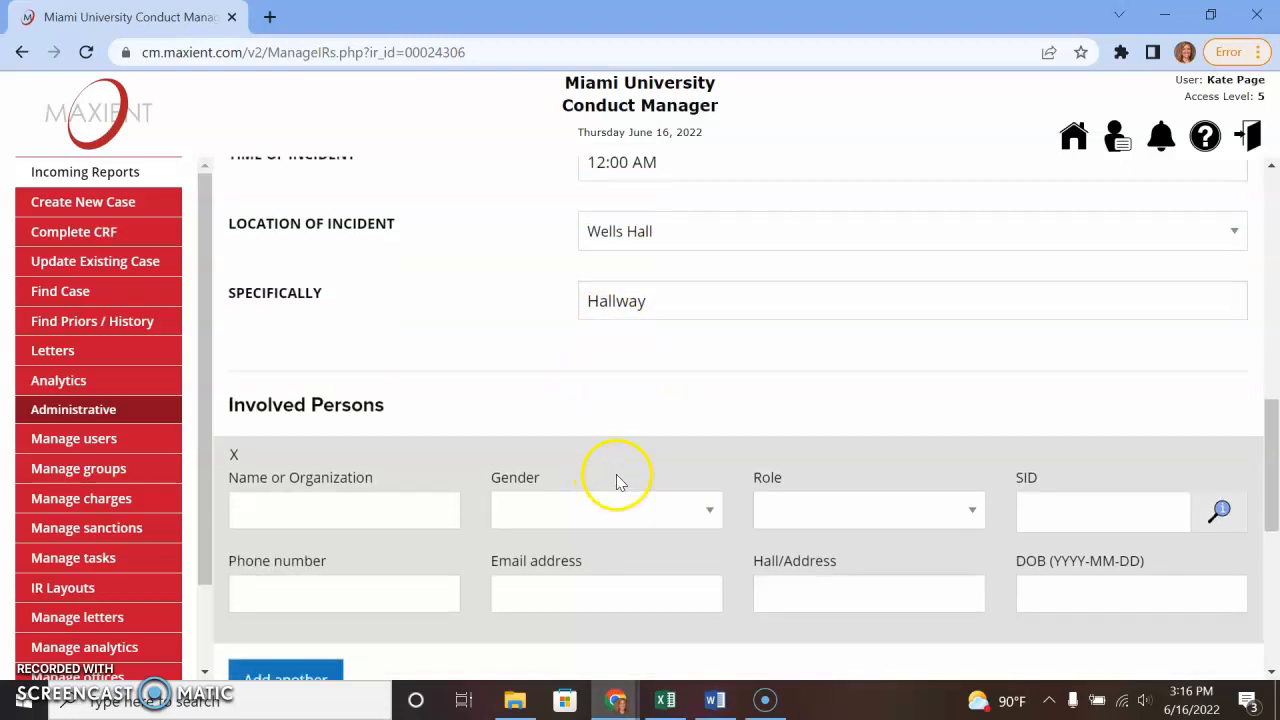
right_click(337, 540)
left_click(315, 436)
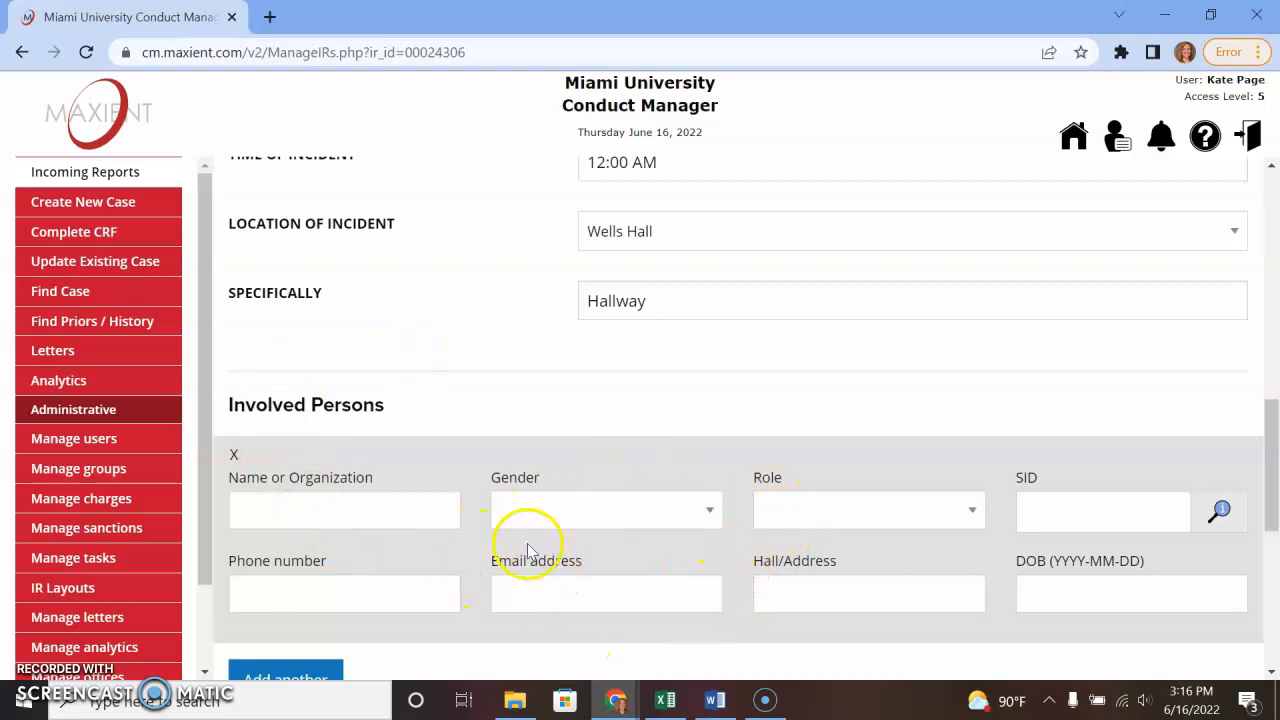
scroll(520, 537, "down", 5)
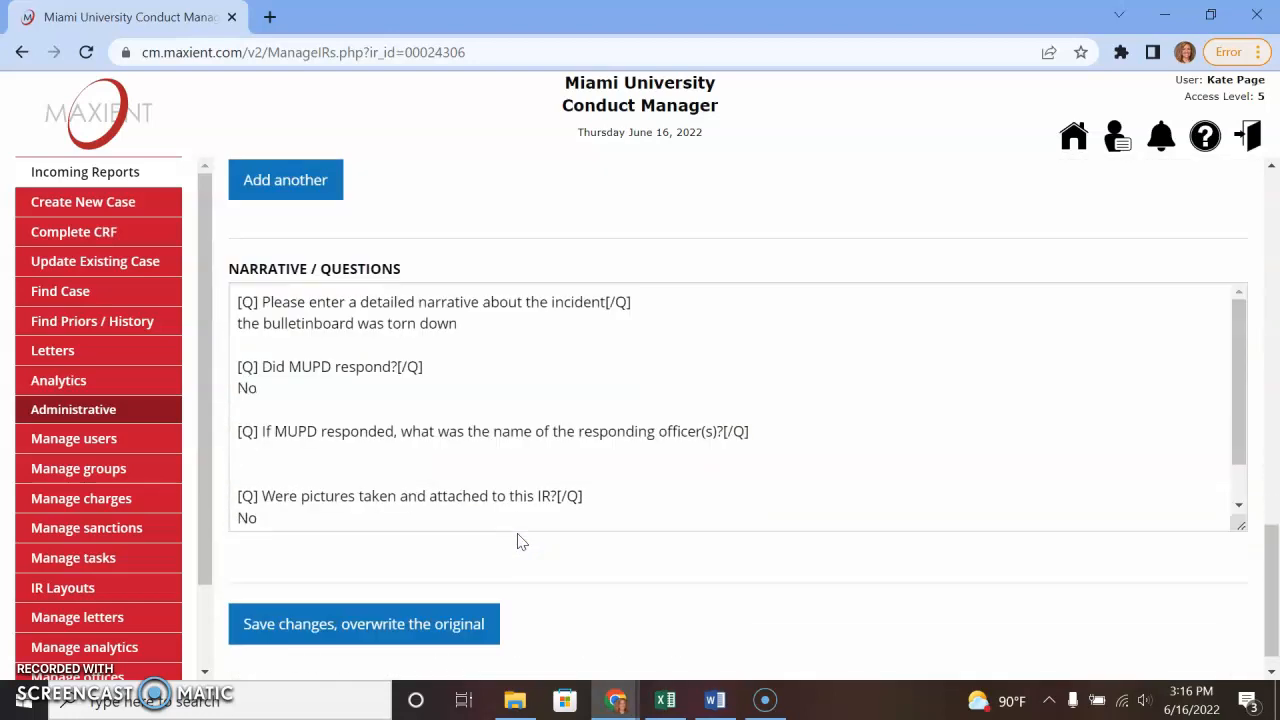
scroll(512, 478, "up", 1)
left_click_drag(477, 423, 197, 423)
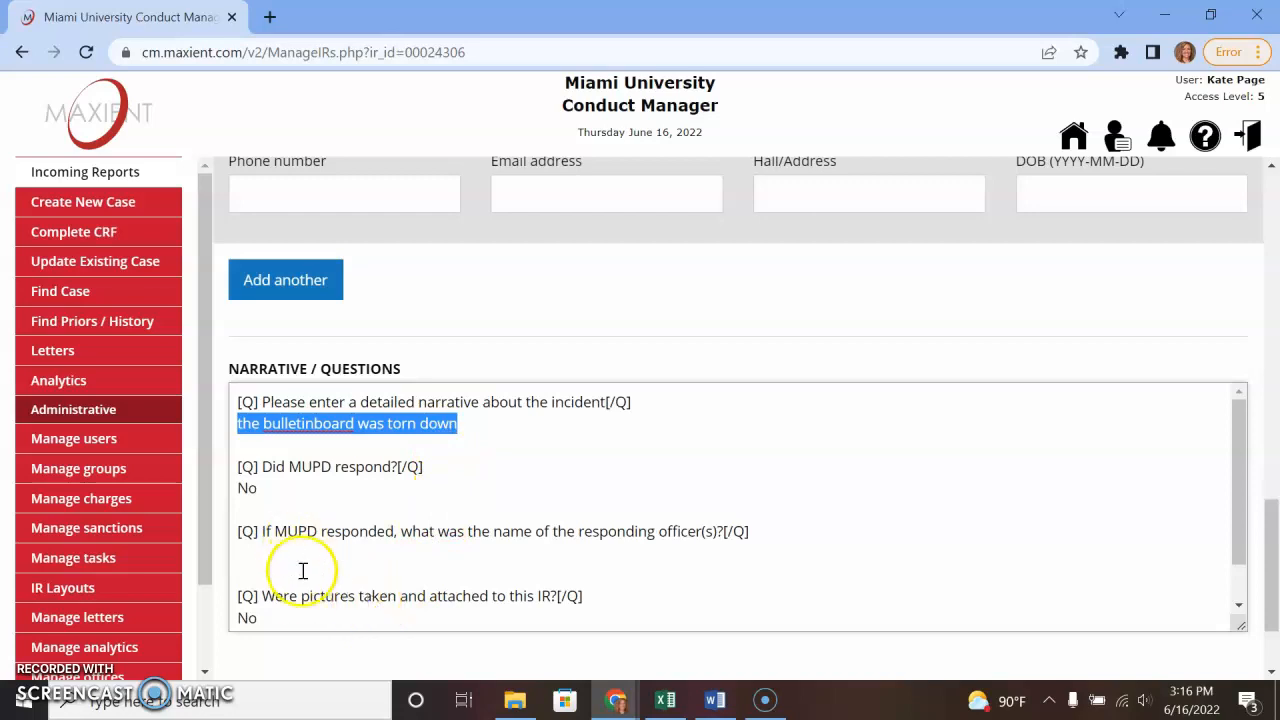
scroll(323, 580, "down", 2)
scroll(343, 563, "up", 2)
left_click_drag(490, 428, 207, 427)
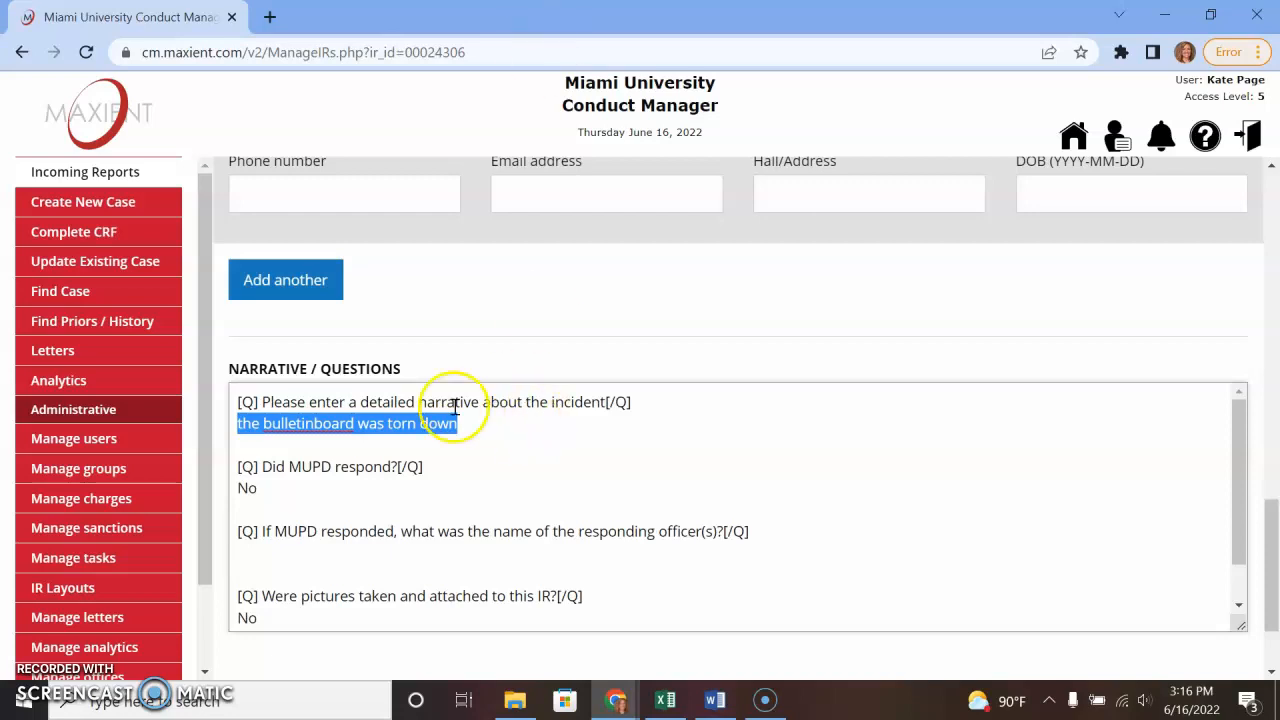
left_click(466, 438)
scroll(520, 495, "up", 7)
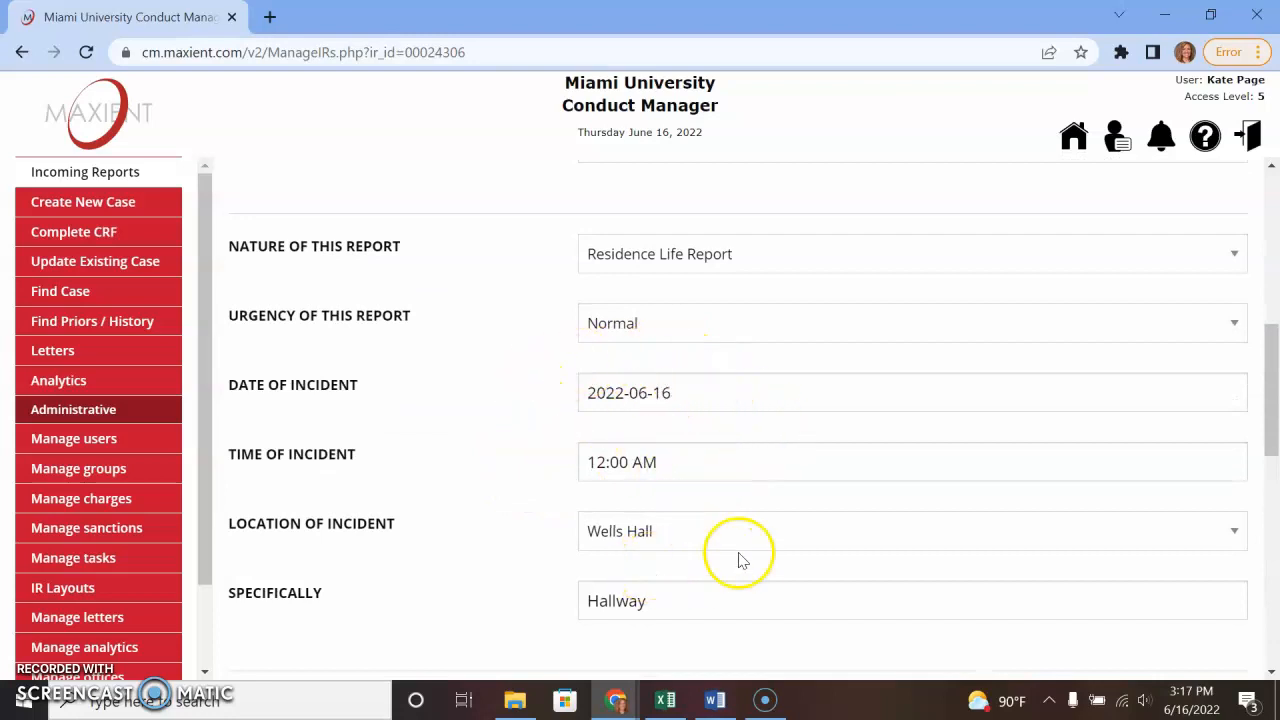
scroll(737, 550, "down", 1)
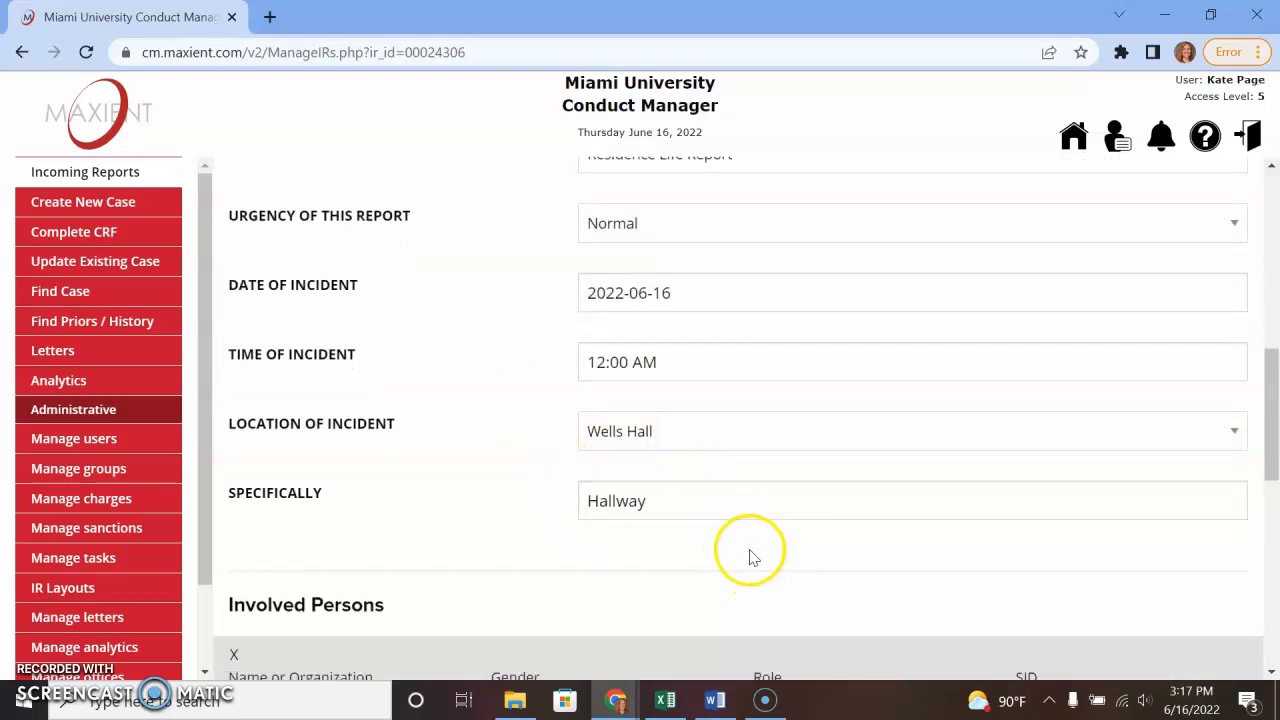
scroll(745, 550, "down", 4)
scroll(745, 550, "down", 2)
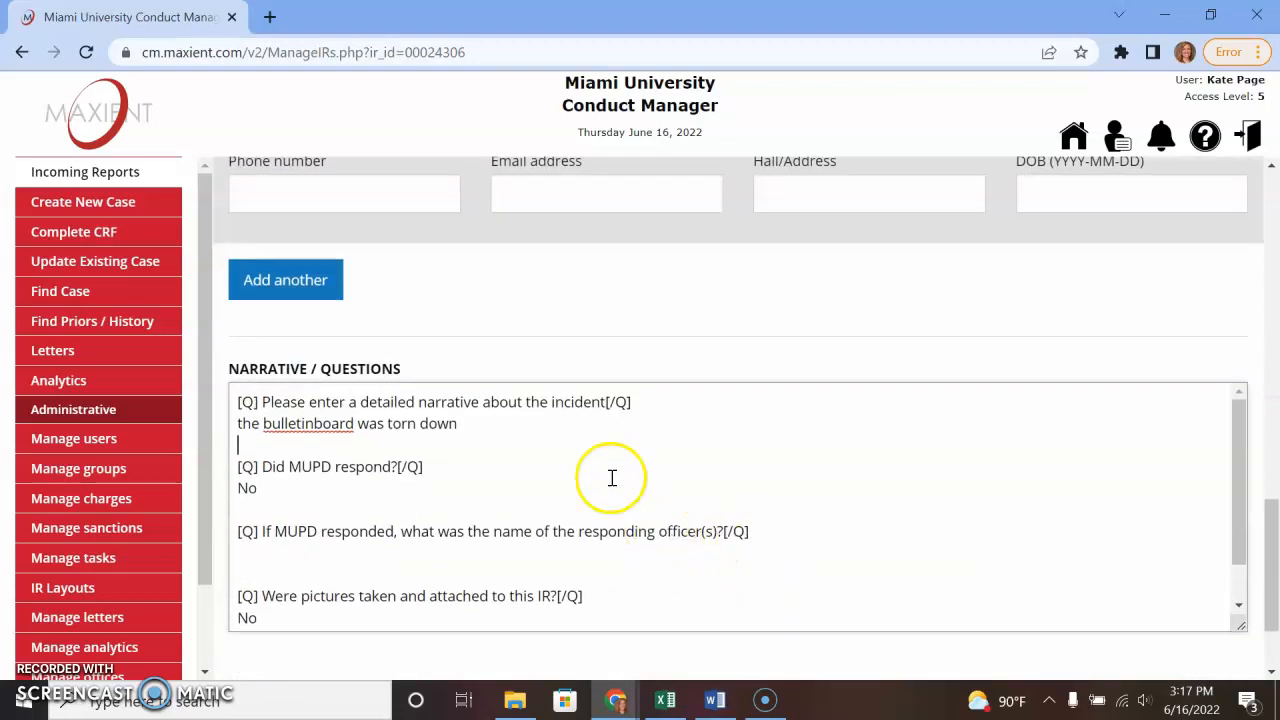
- Rewrite the narrative: on June 16 at 12am the first-floor bulletin board near room 123 was torn down
left_click_drag(491, 423, 209, 424)
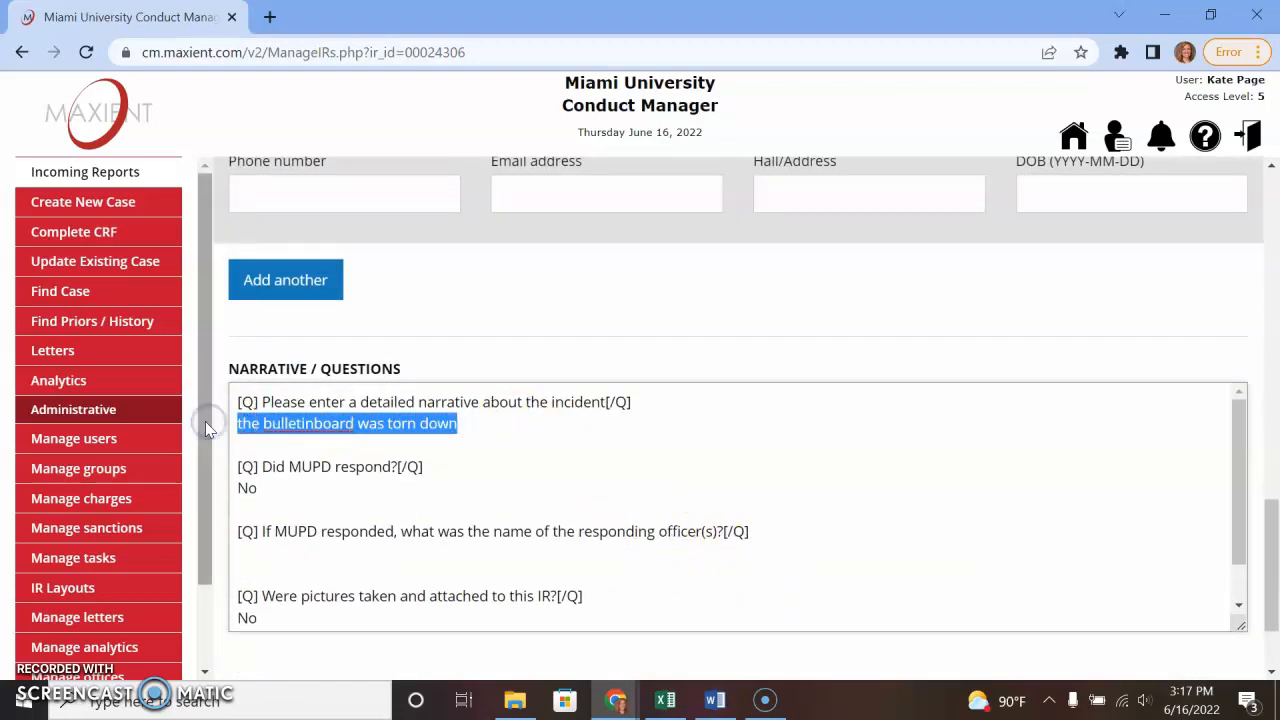
key("Left")
type("is")
key("BackSpace")
key("BackSpace")
type("On June ")
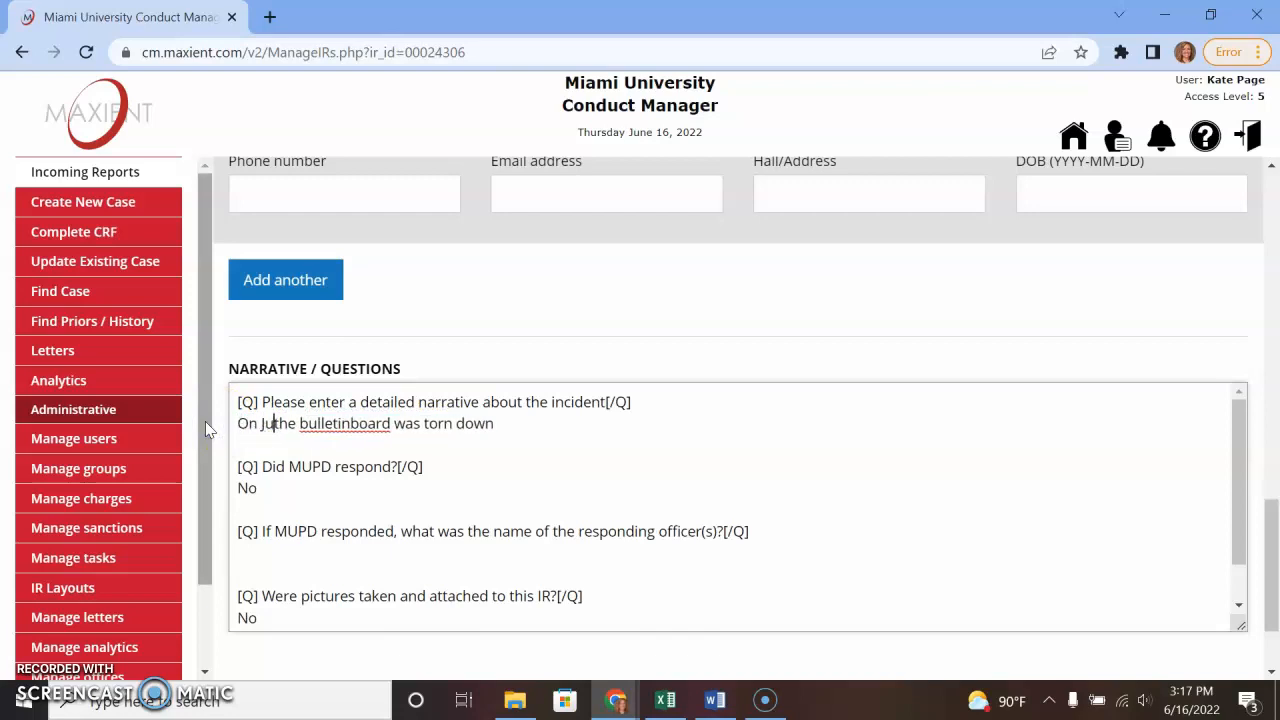
type("16 at 1")
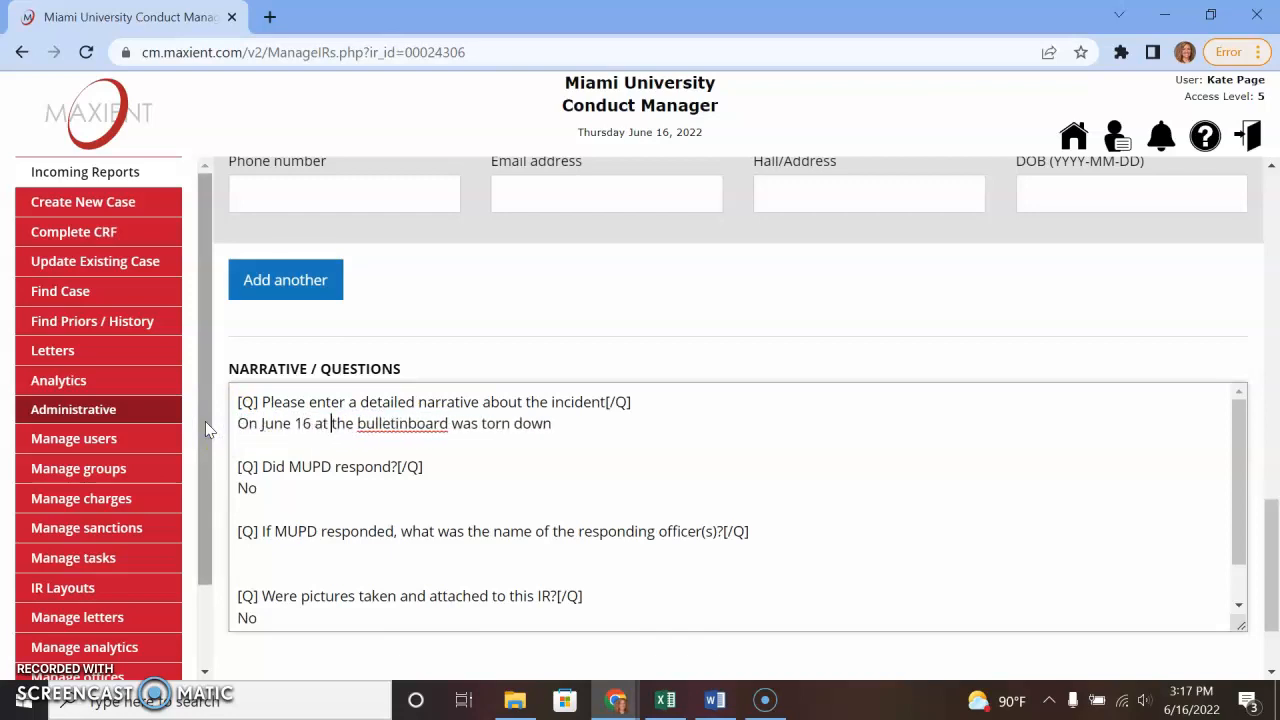
type("2am, ")
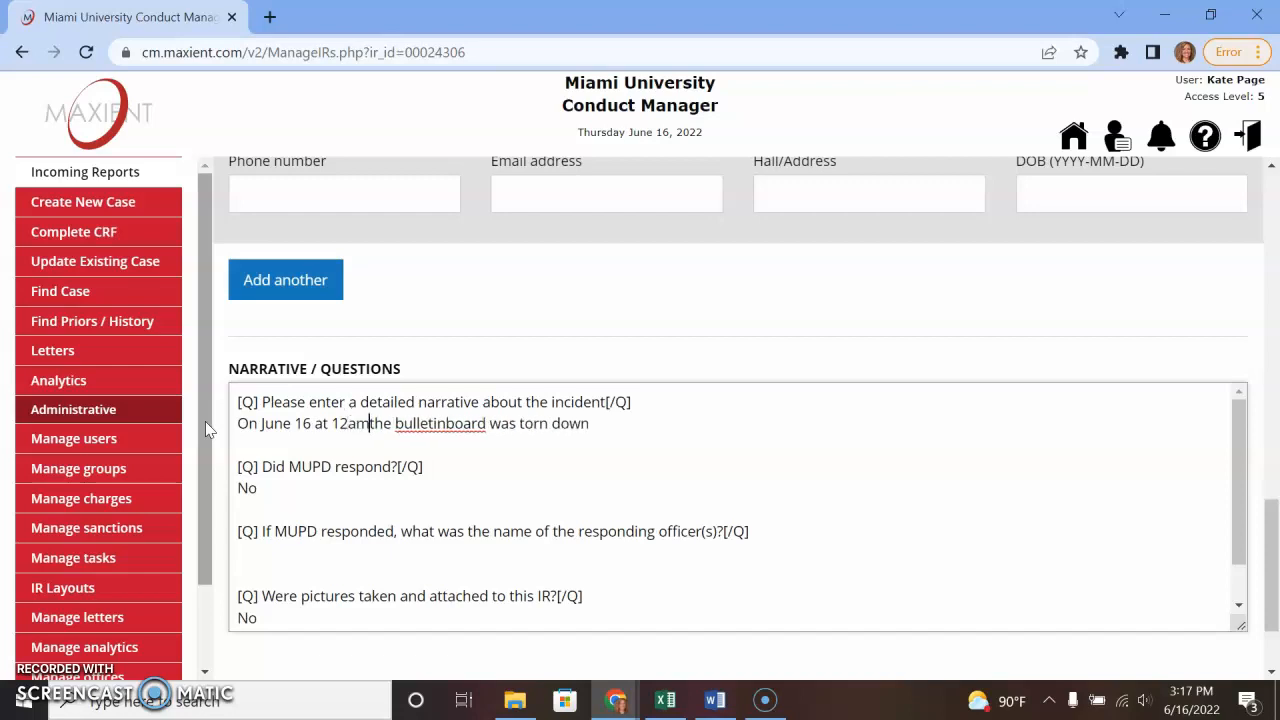
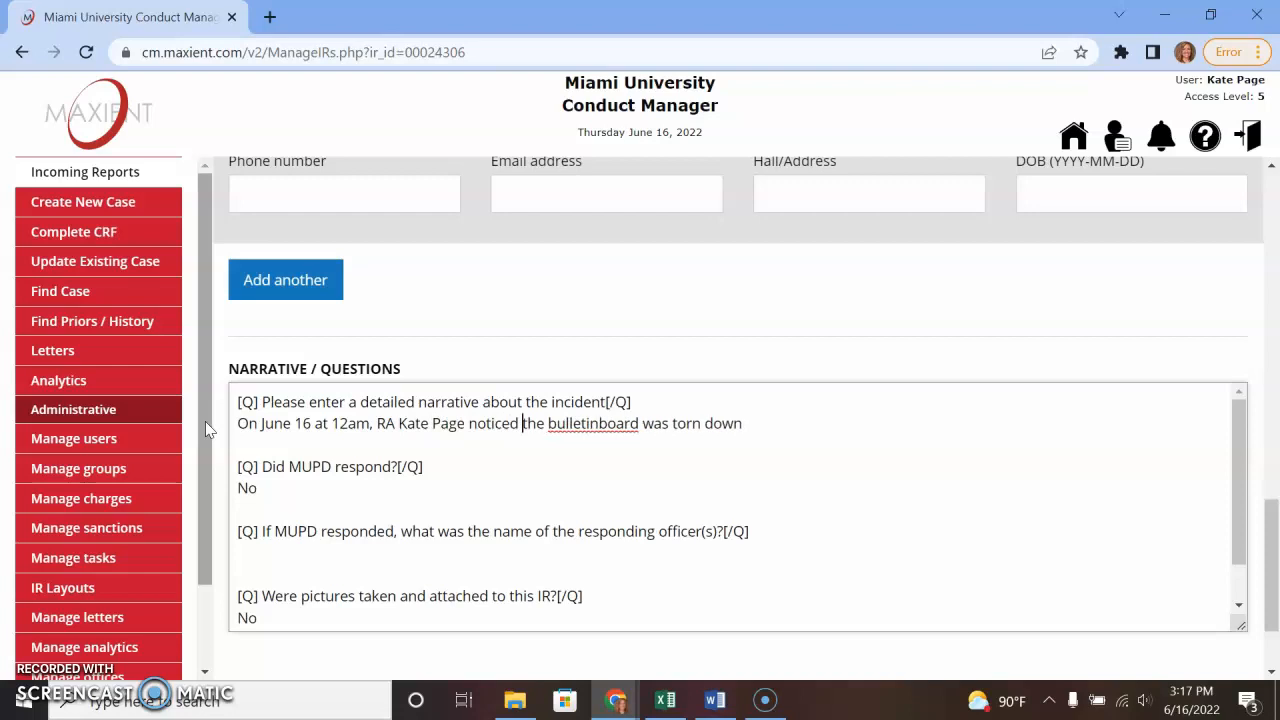
type("e bulletin ")
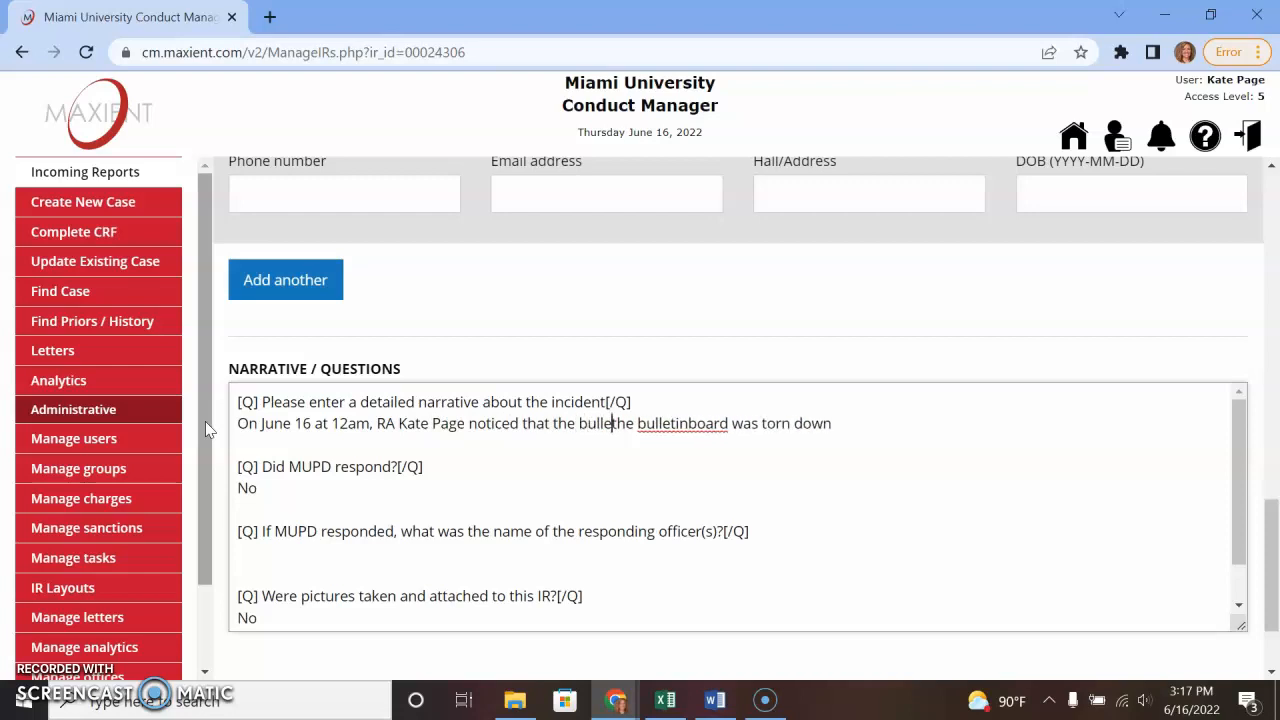
type("board in the hall")
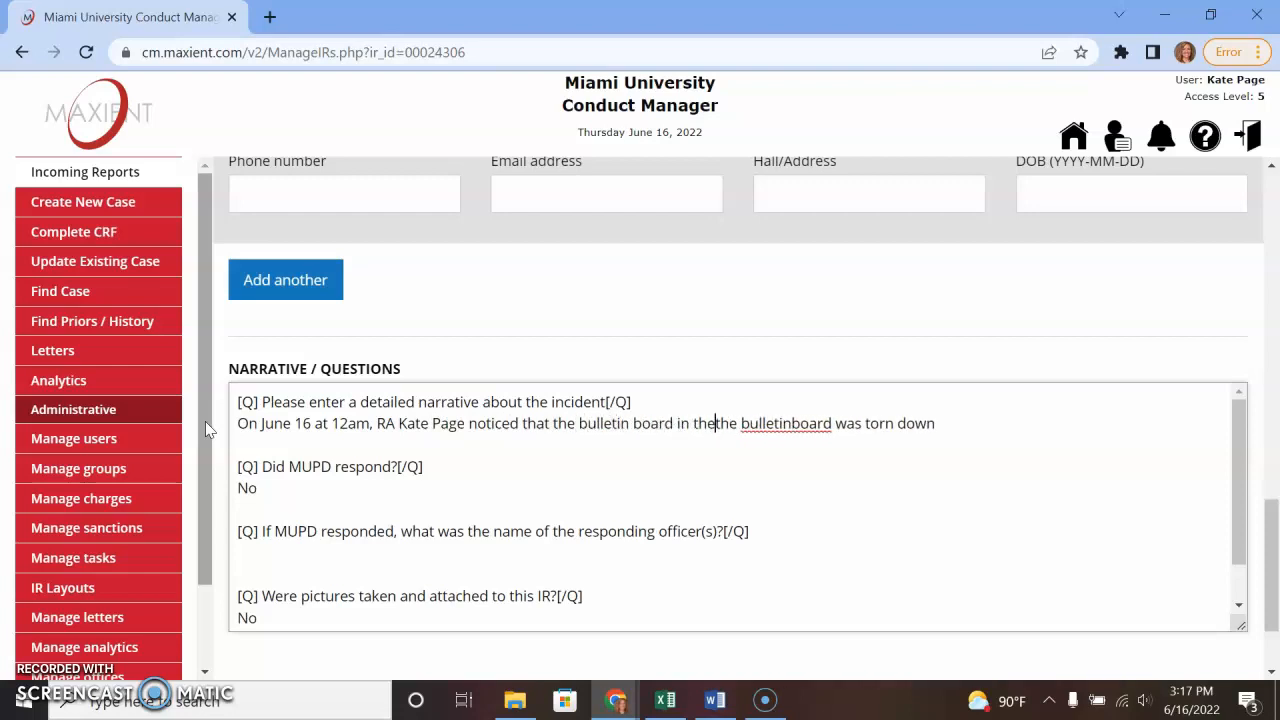
type("way")
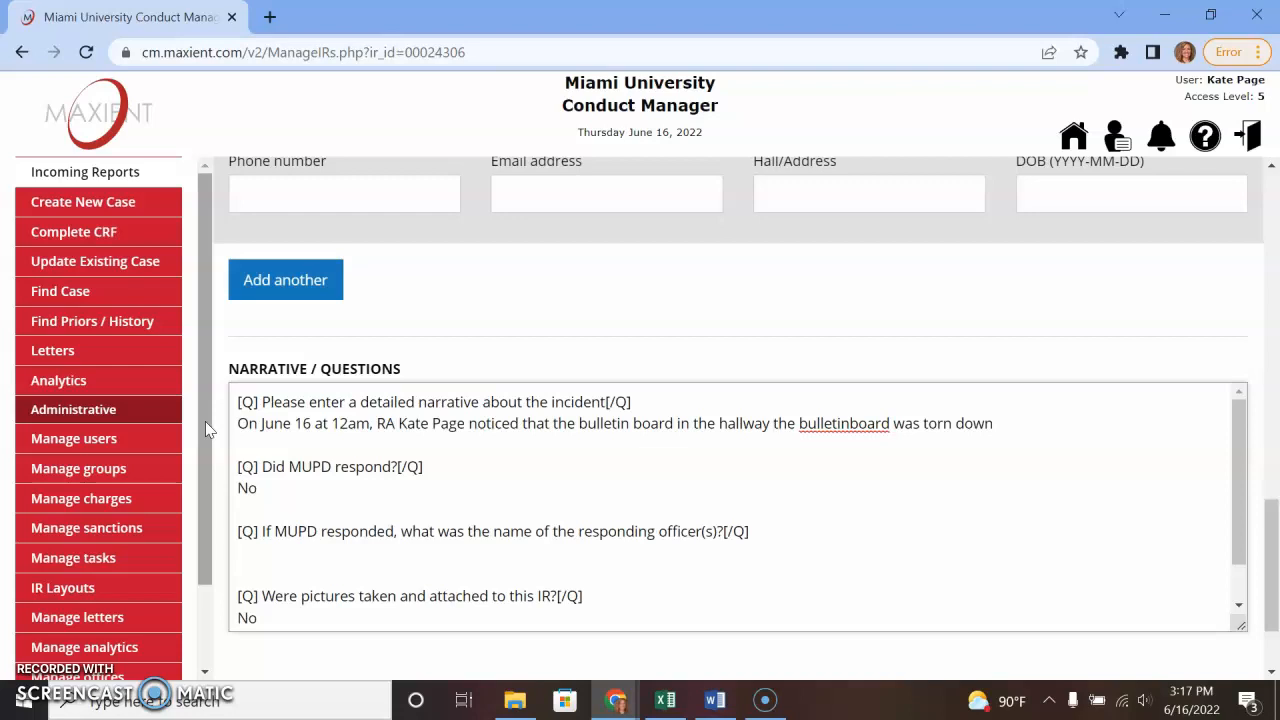
type("of the first floor, near room 124")
key("BackSpace")
type("3 ")
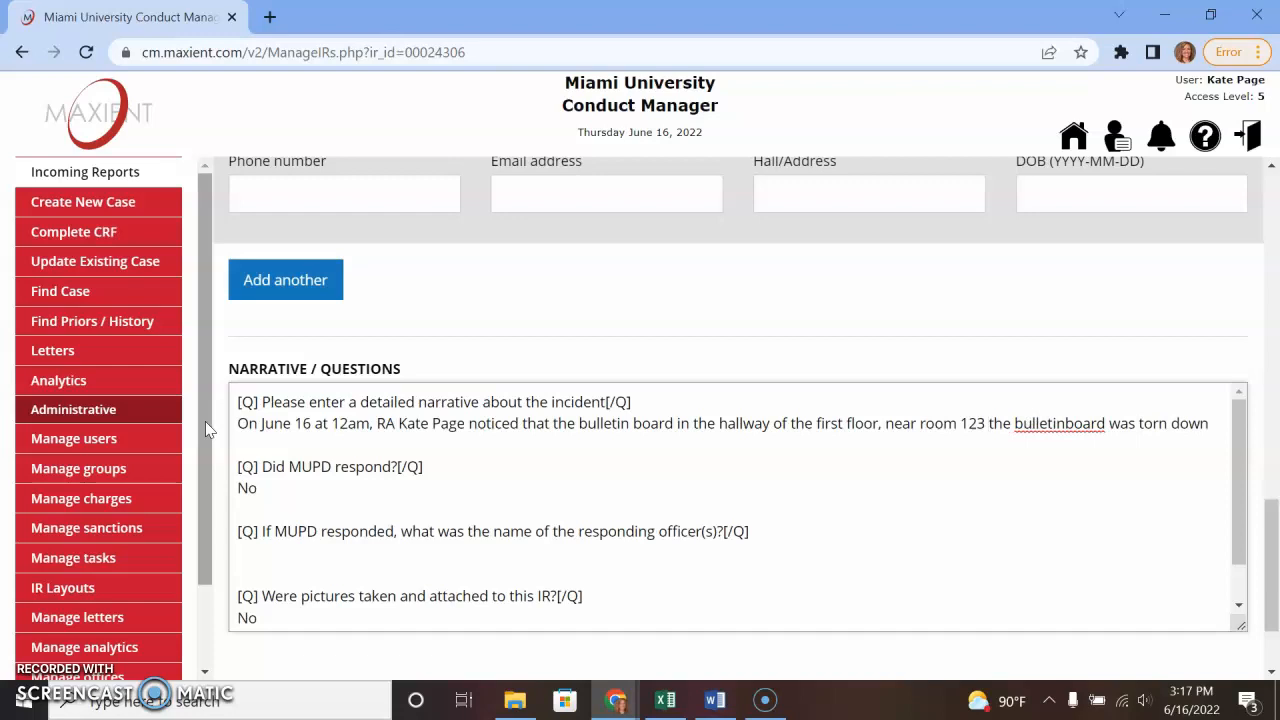
type("wa")
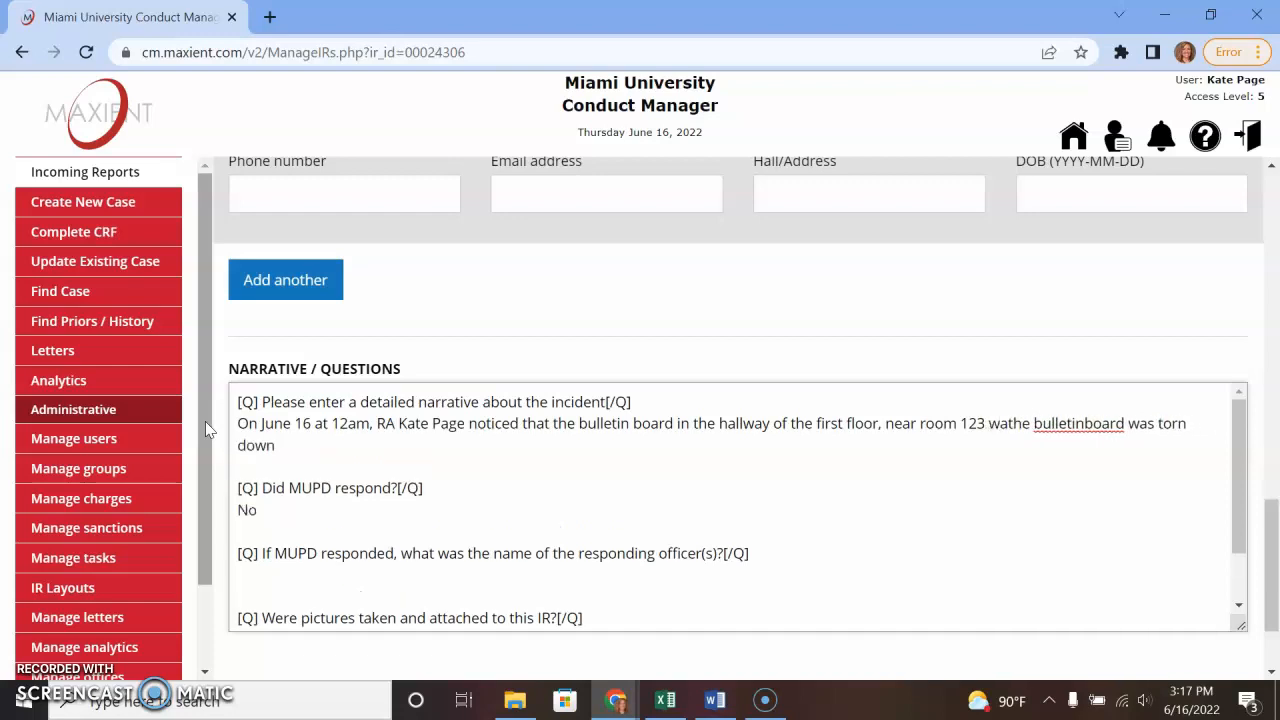
type("s torn down")
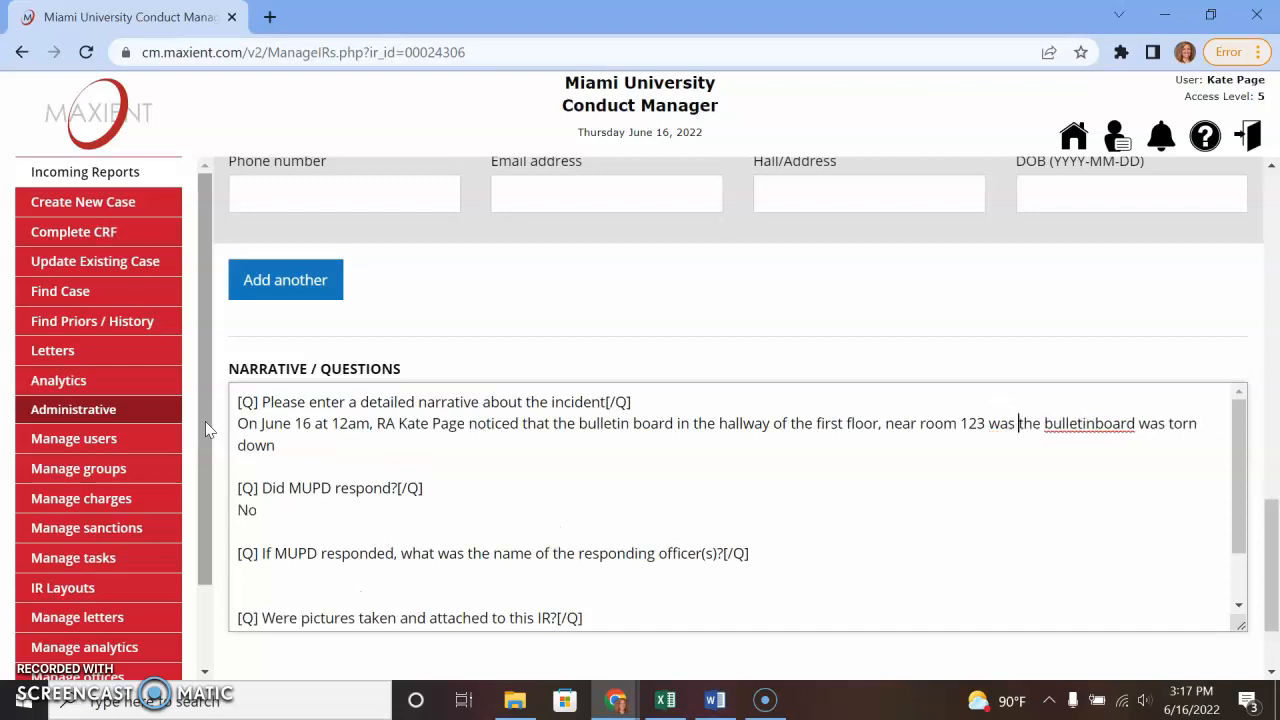
type(". t")
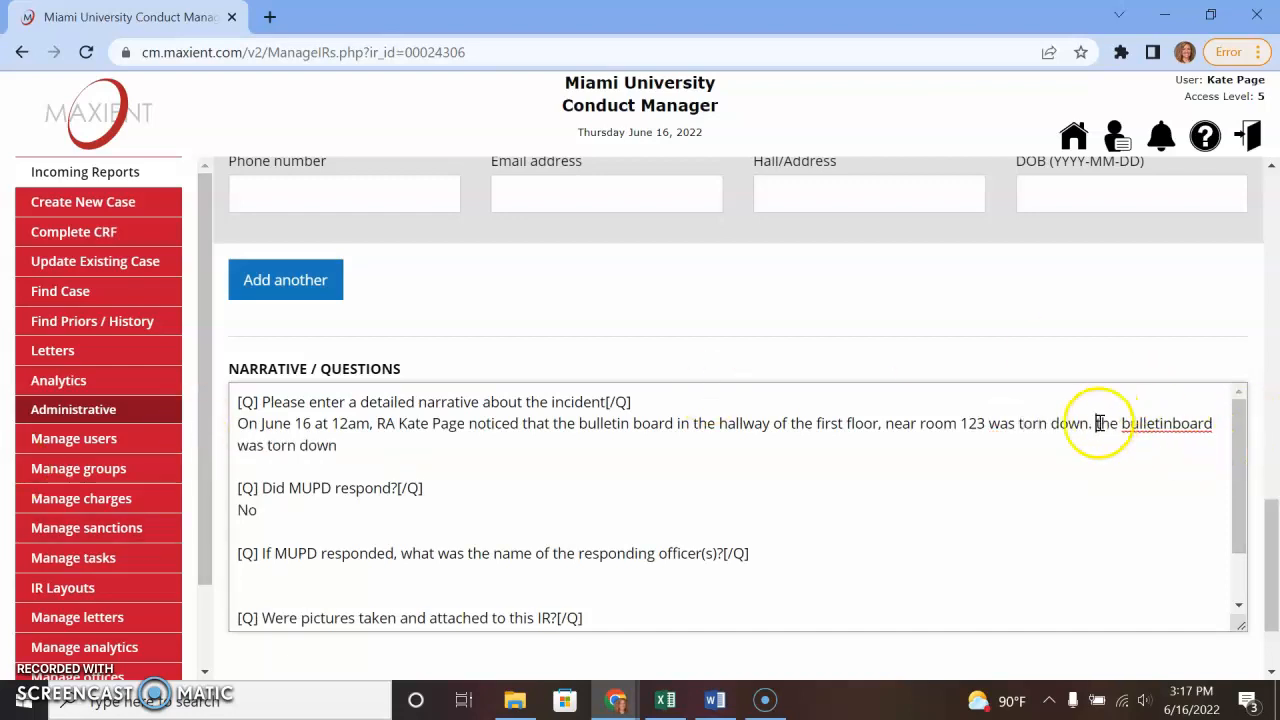
left_click_drag(1097, 423, 1118, 448)
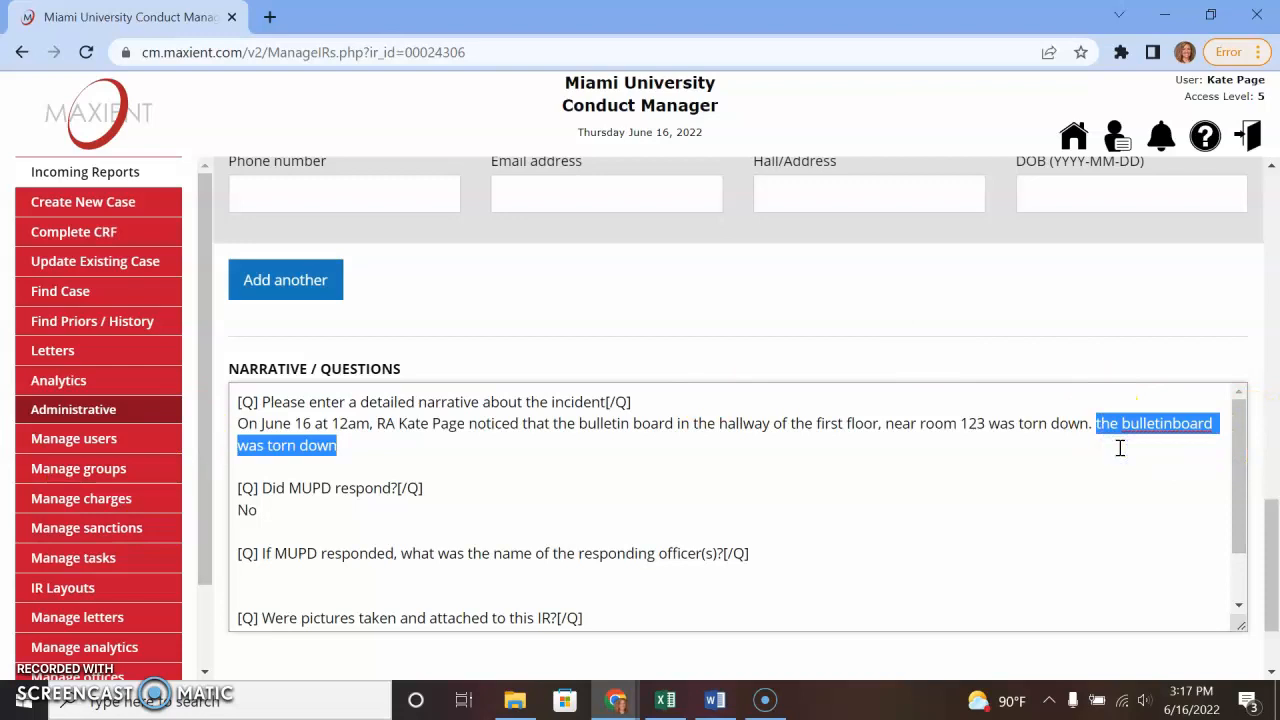
- Remove the duplicate phrase, note the RA didn't record who caused damage, and insert 'Wells Hall' before 123
key("BackSpace")
left_click(1118, 434)
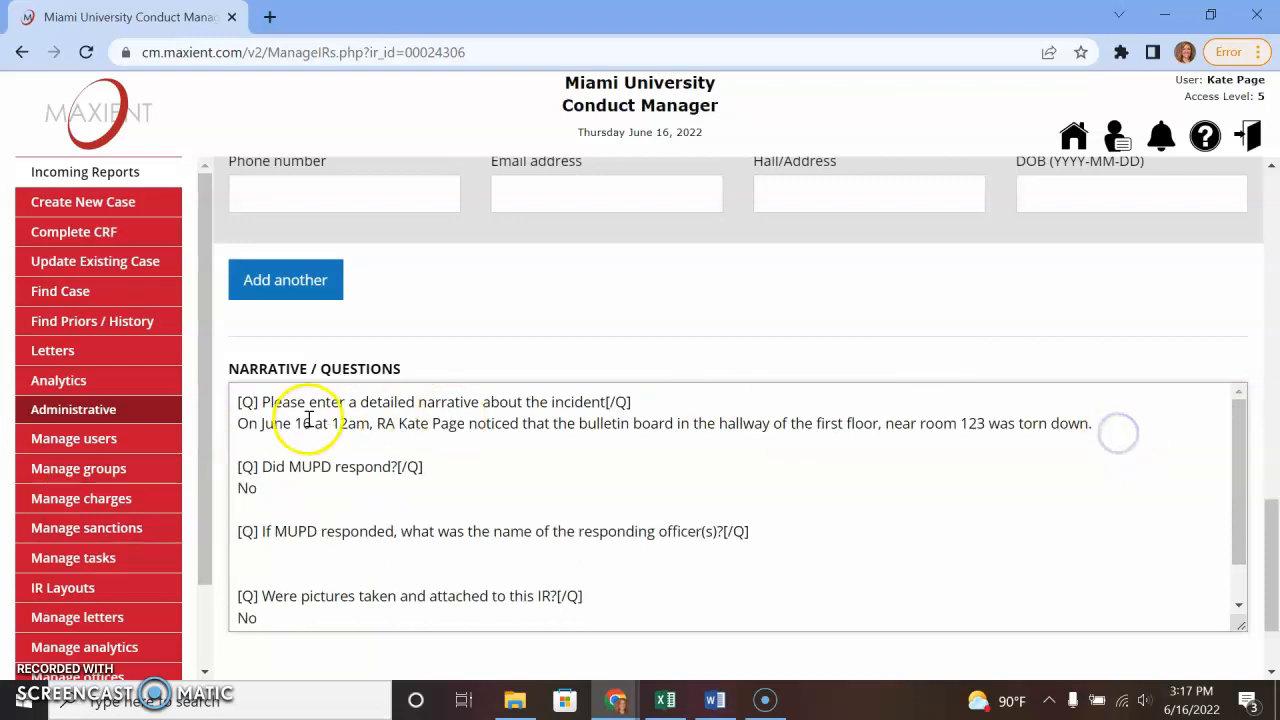
left_click(1128, 432)
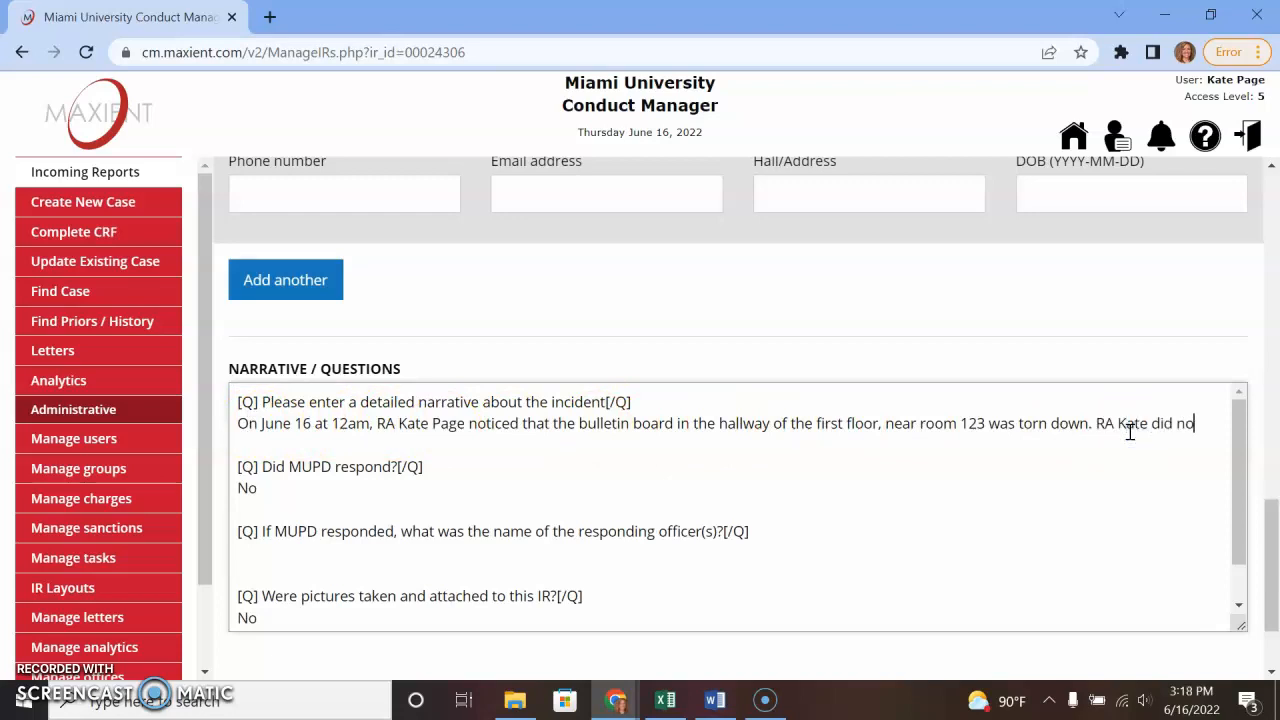
type("RA Kate did not note who may have caused the damage.")
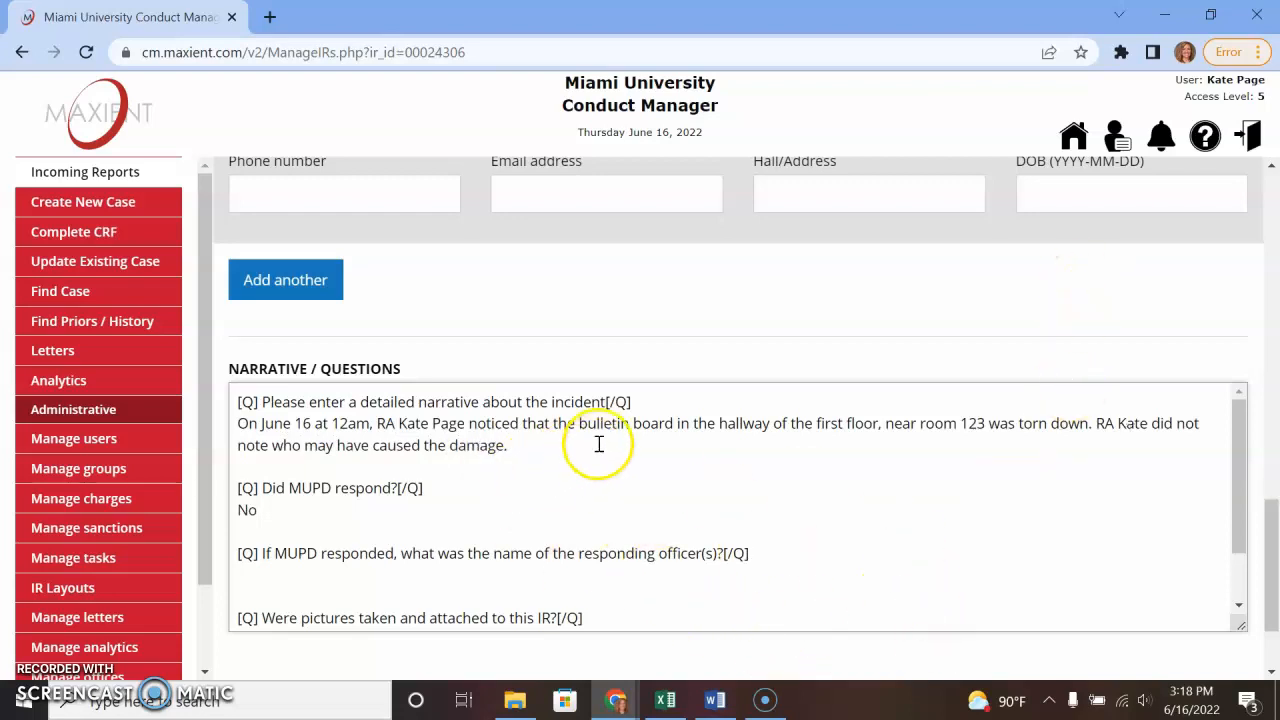
scroll(600, 443, "up", 1)
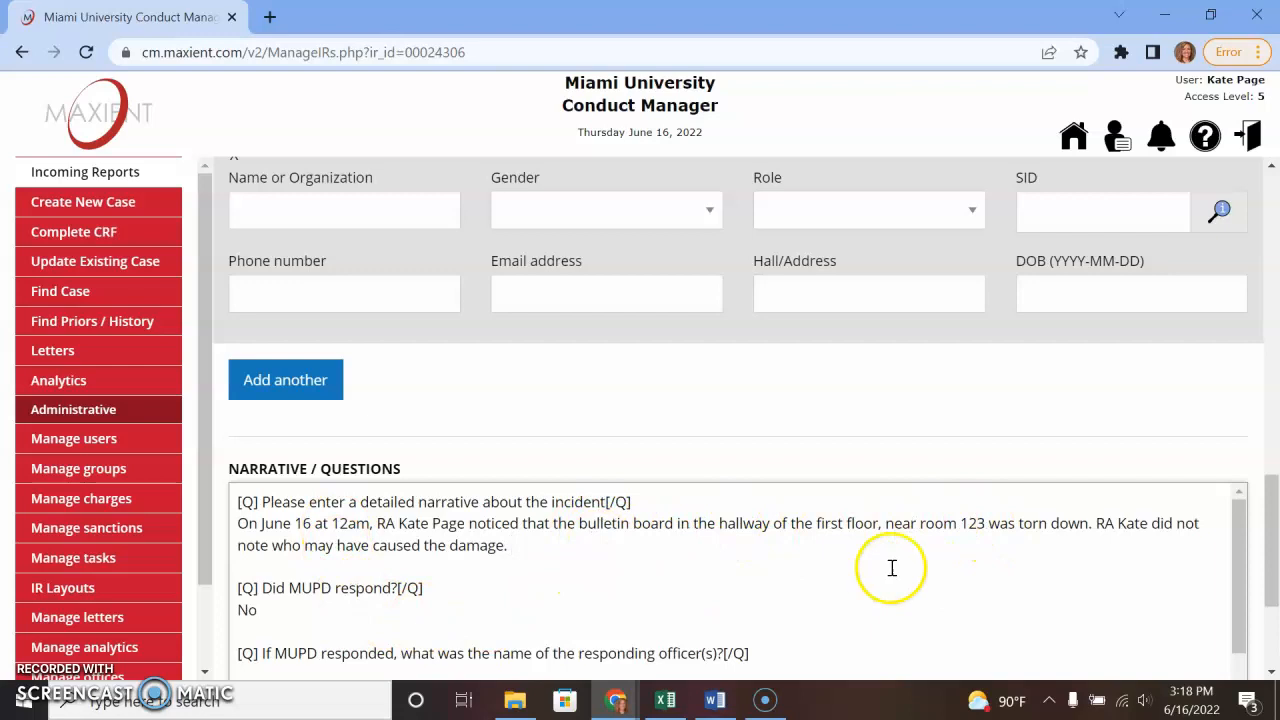
left_click(961, 523)
type("Wells H")
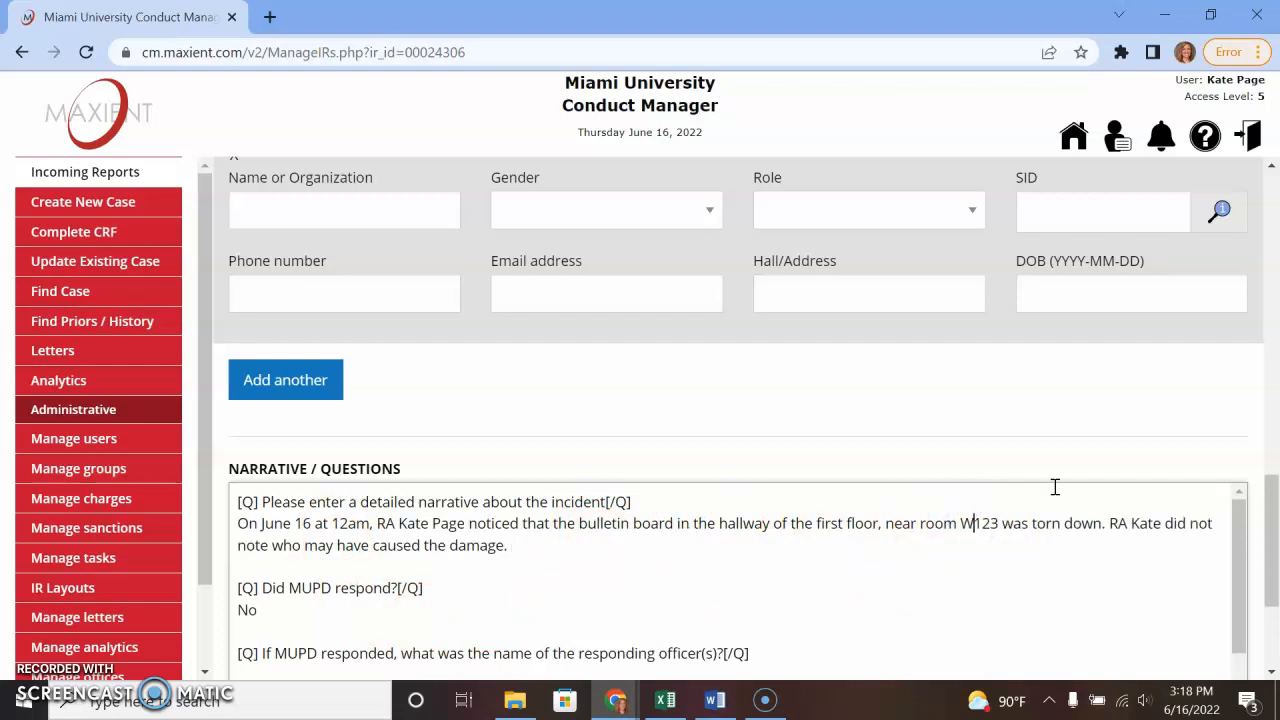
type("all")
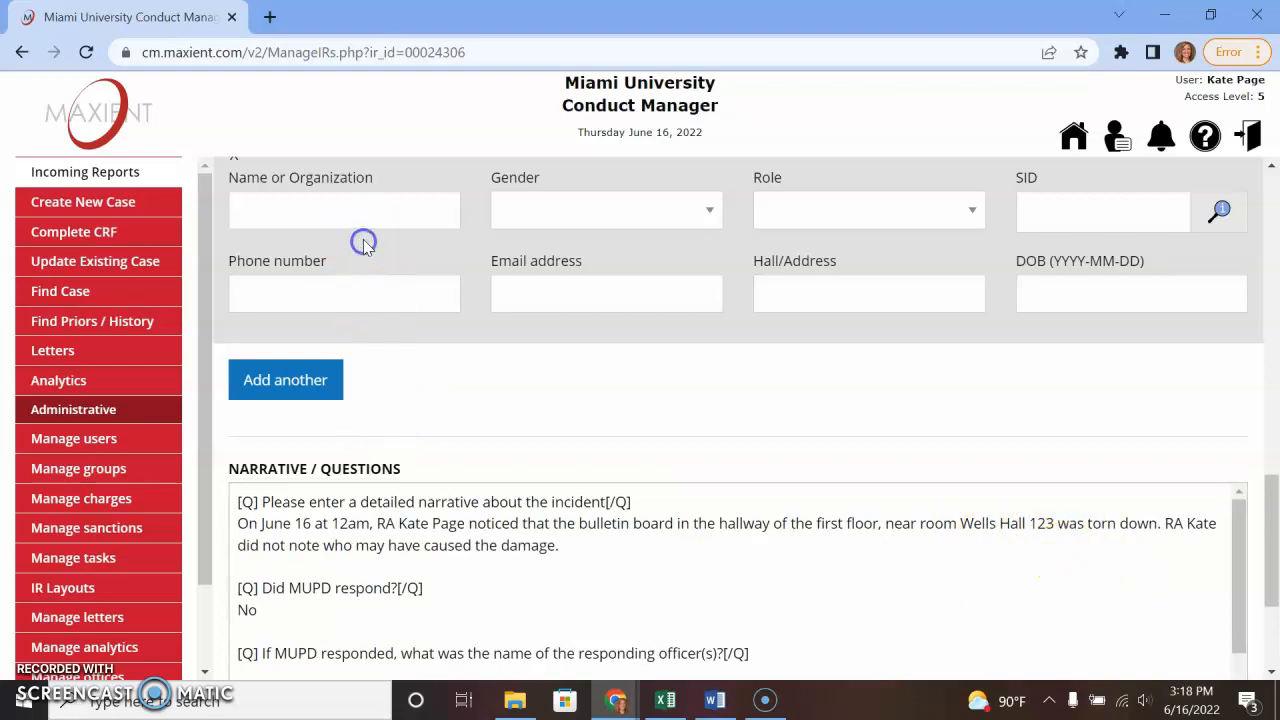
- Enter Wells Hall as the involved person, Gender and Role Building, SID WEL
scroll(390, 578, "up", 1)
scroll(390, 578, "up", 1)
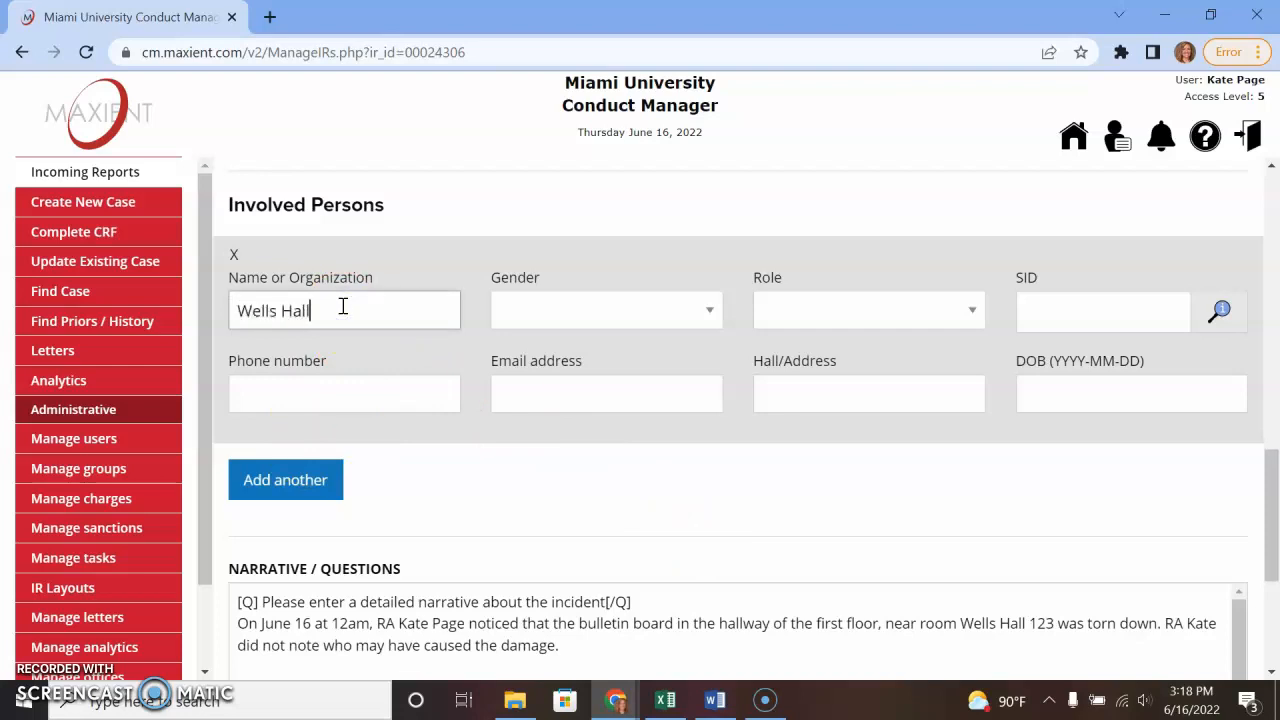
key("Tab")
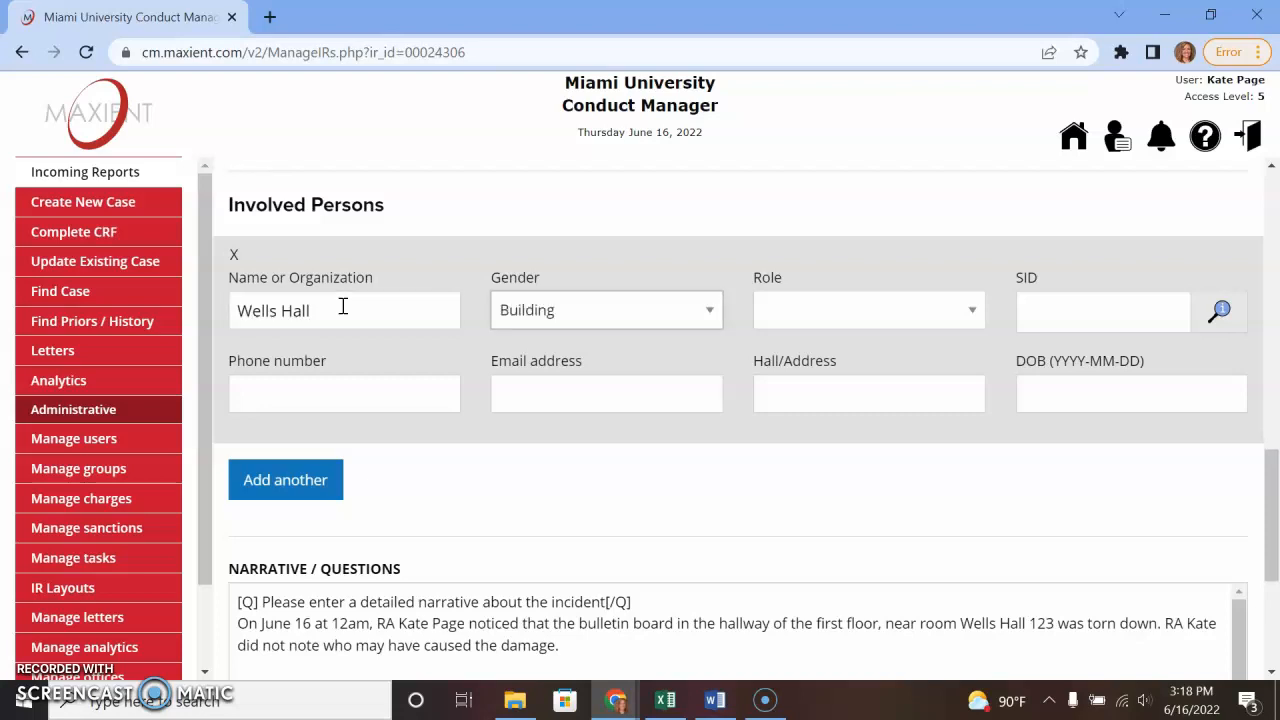
key("Tab")
key("Tab")
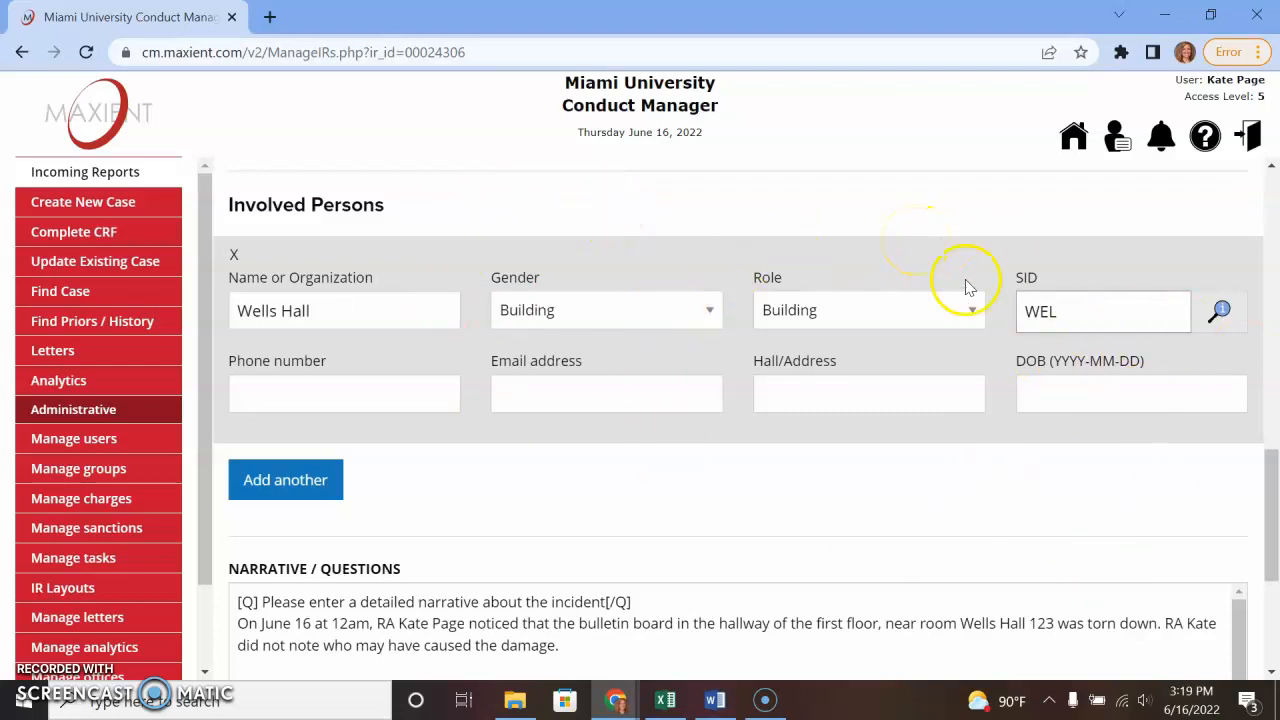
- Save report 24306 with 'Save changes, overwrite the original' and confirm the update
scroll(789, 513, "down", 3)
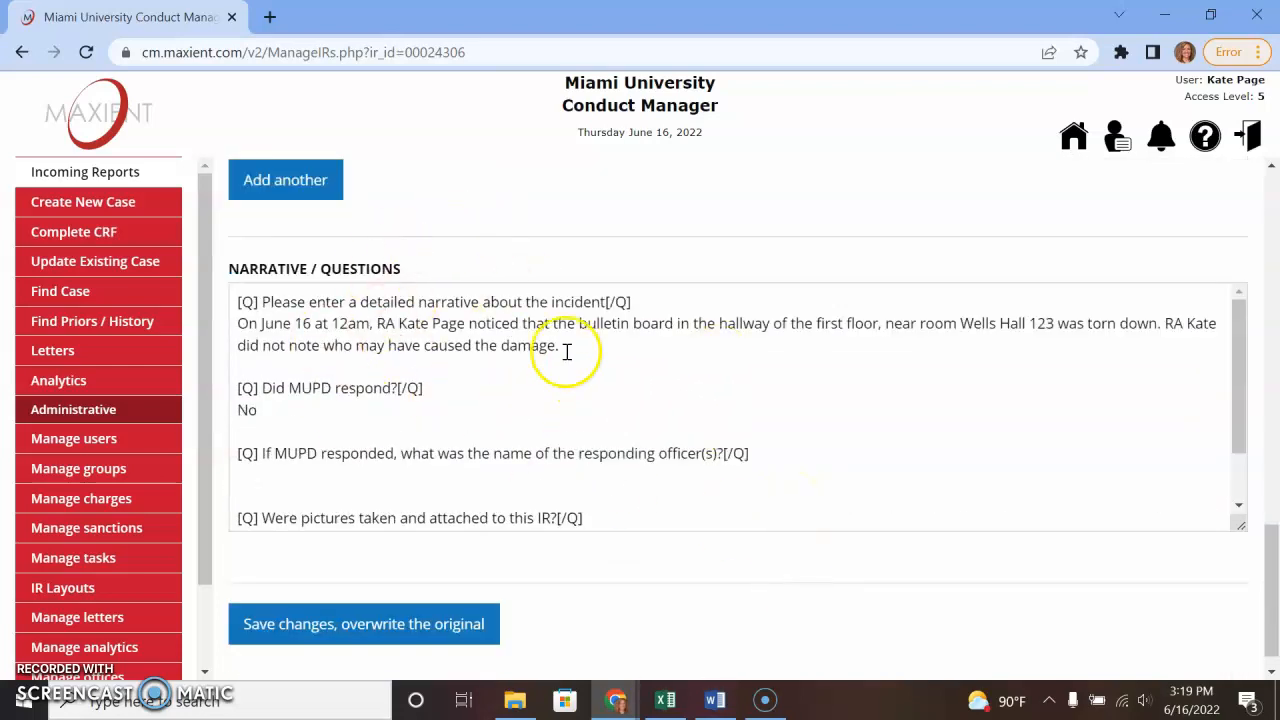
scroll(523, 500, "up", 3)
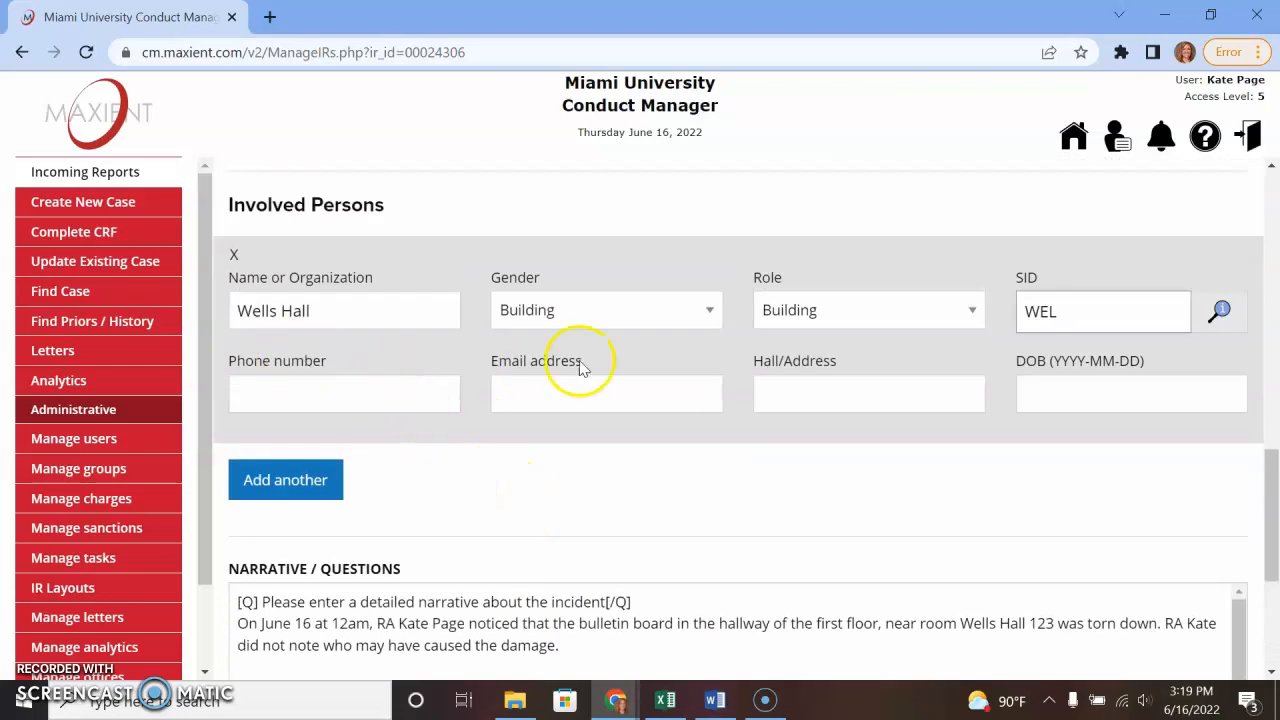
scroll(603, 447, "down", 3)
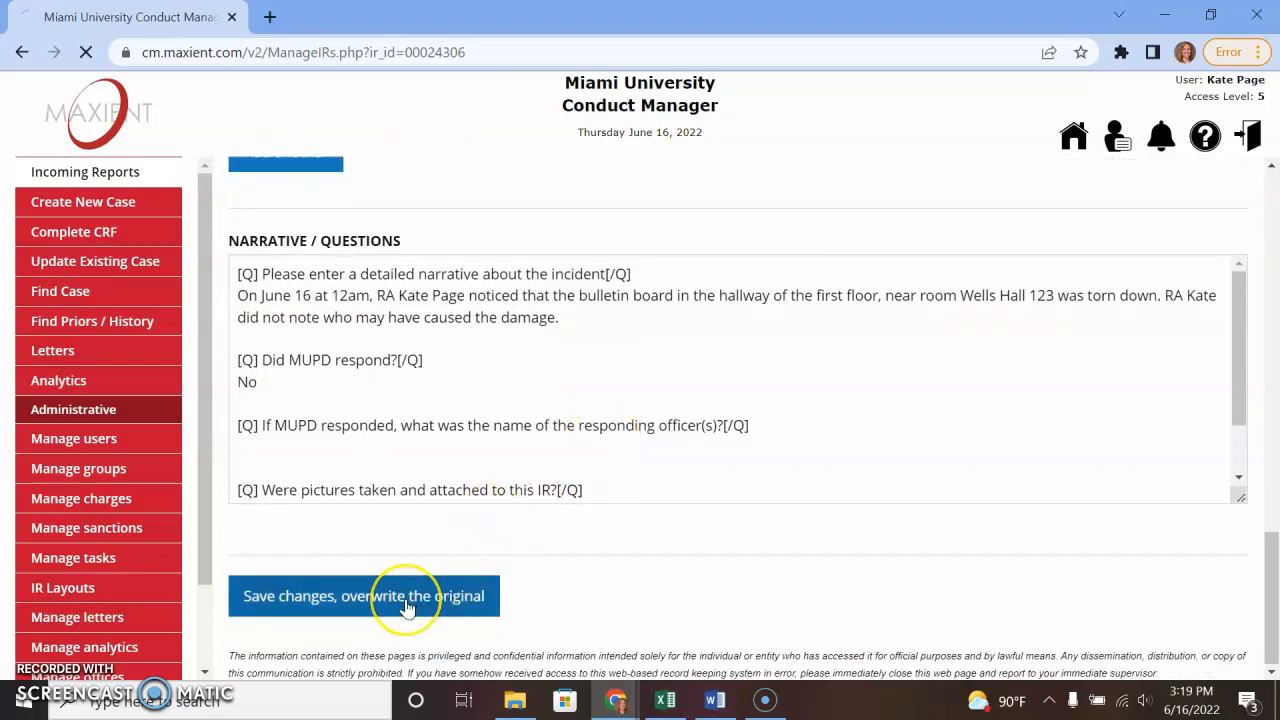
scroll(545, 485, "down", 1)
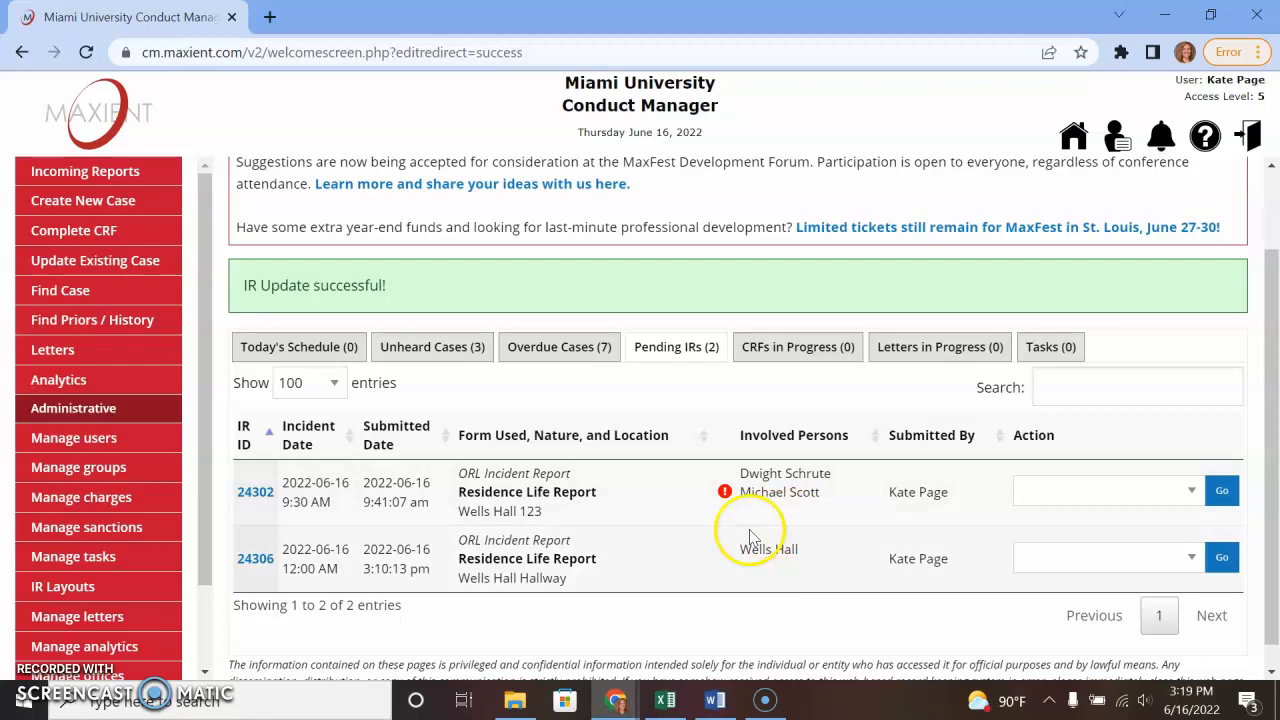
- Start a Create New Case form from pending report 24306
left_click(1069, 567)
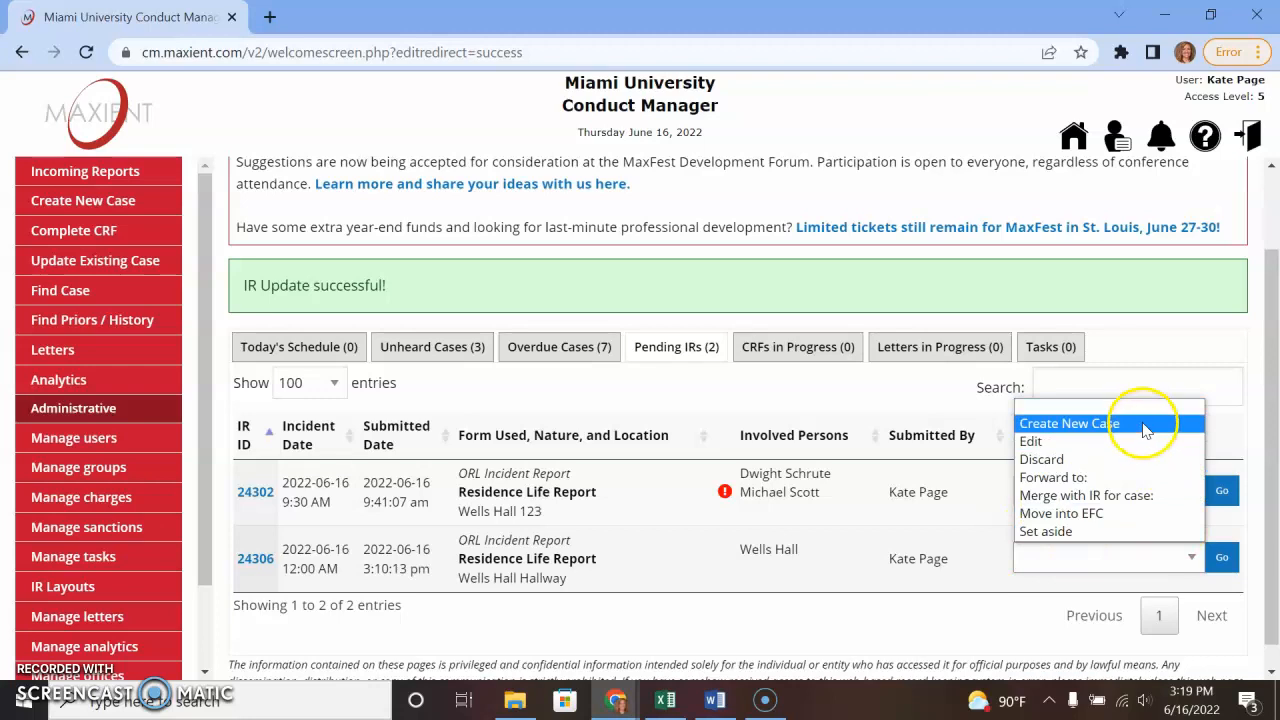
left_click(1069, 424)
left_click(1223, 557)
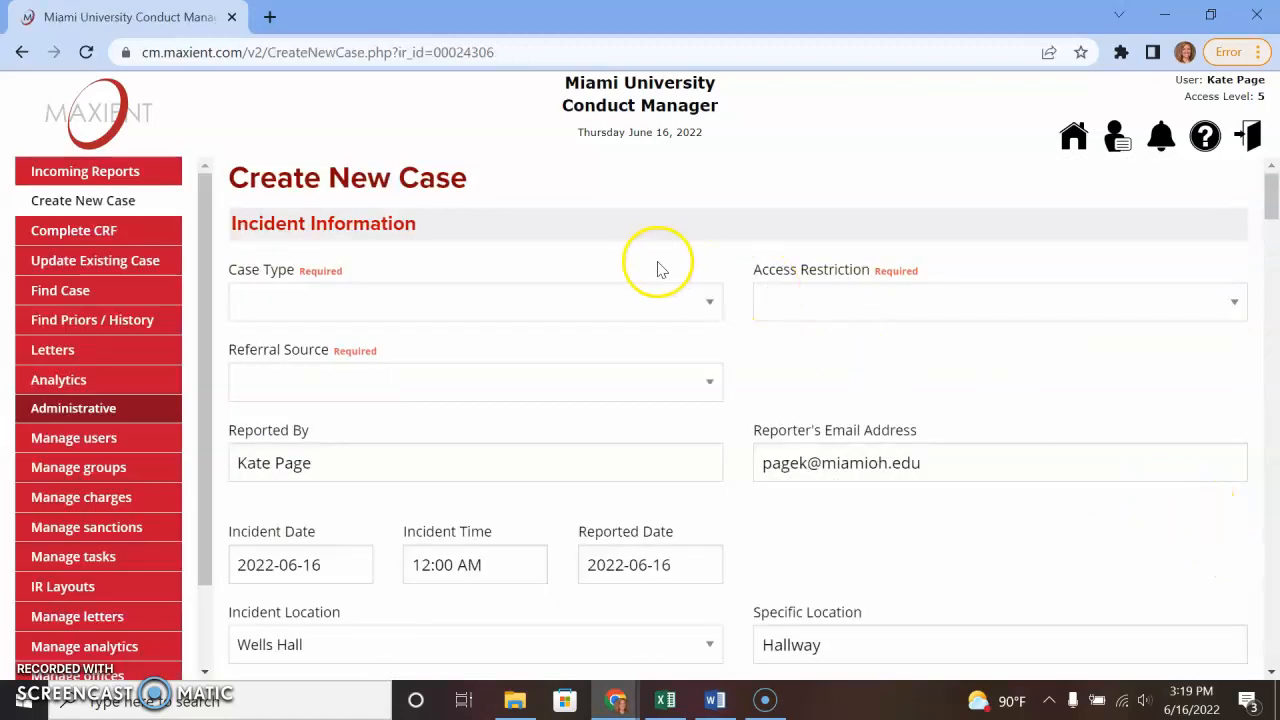
- Set Case Type and Access Restriction to Residence Life, Referral Source to Office of Residence Life
left_click(645, 301)
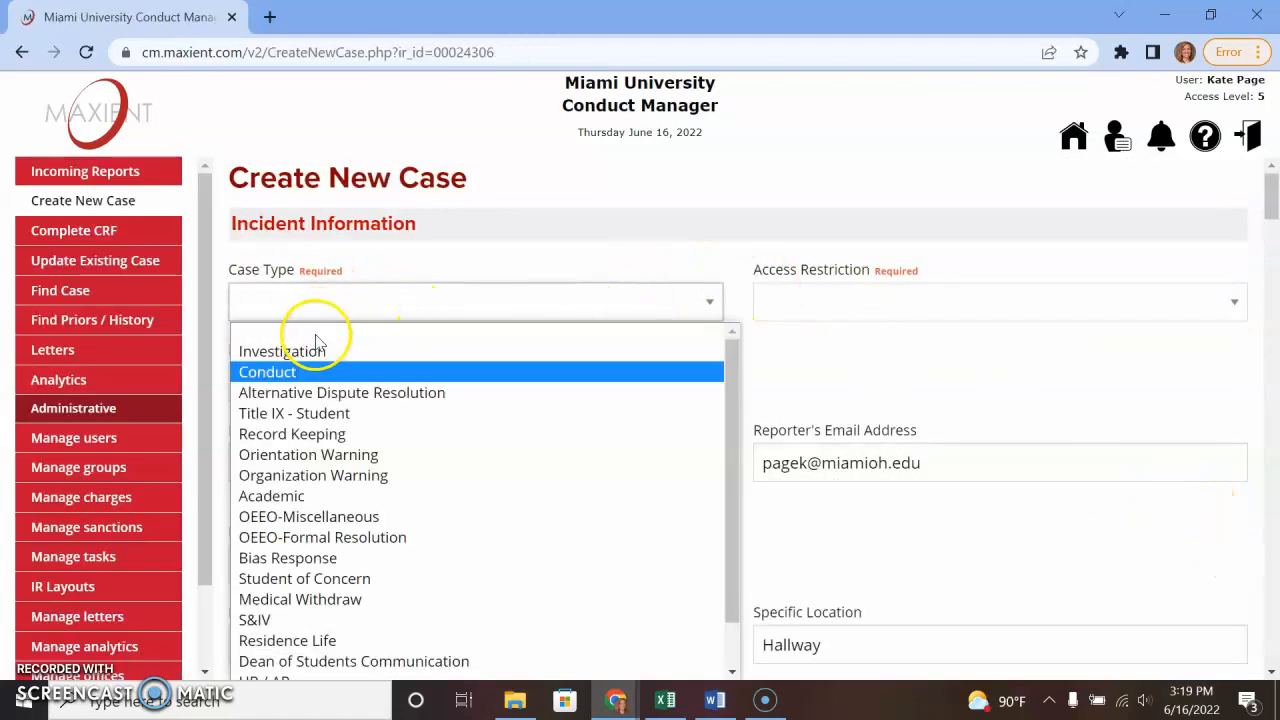
left_click(355, 644)
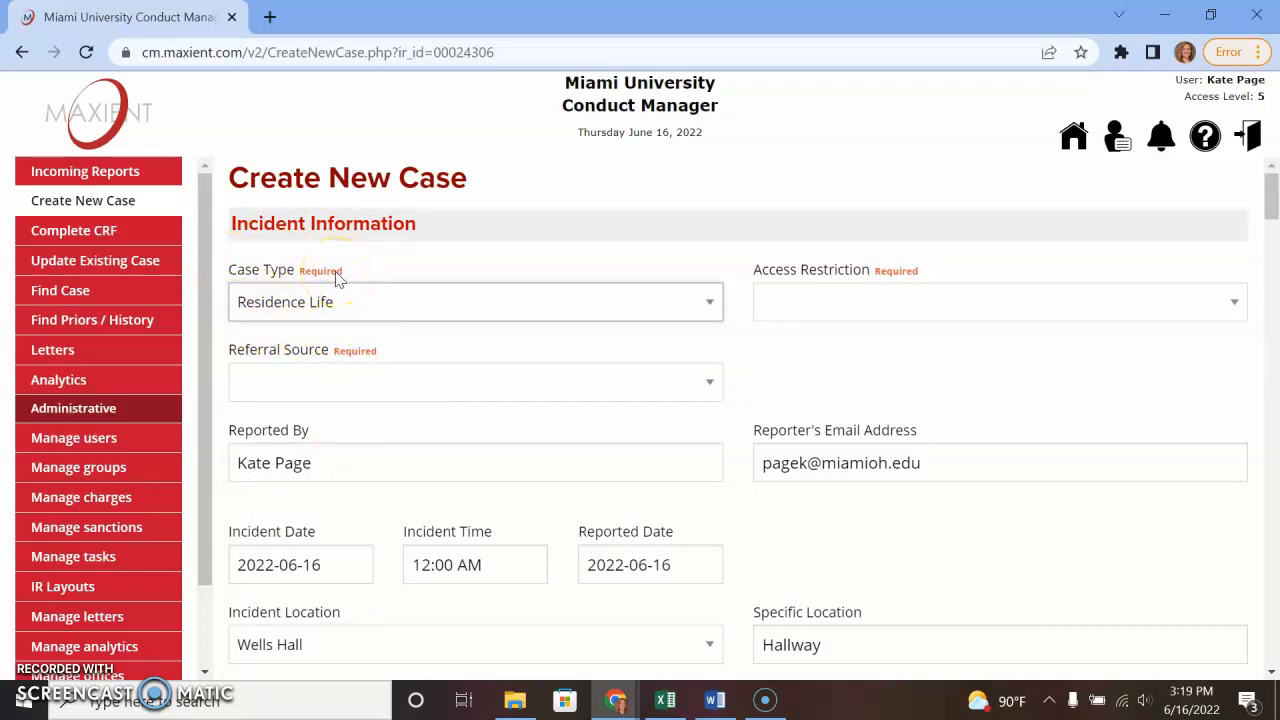
left_click(813, 301)
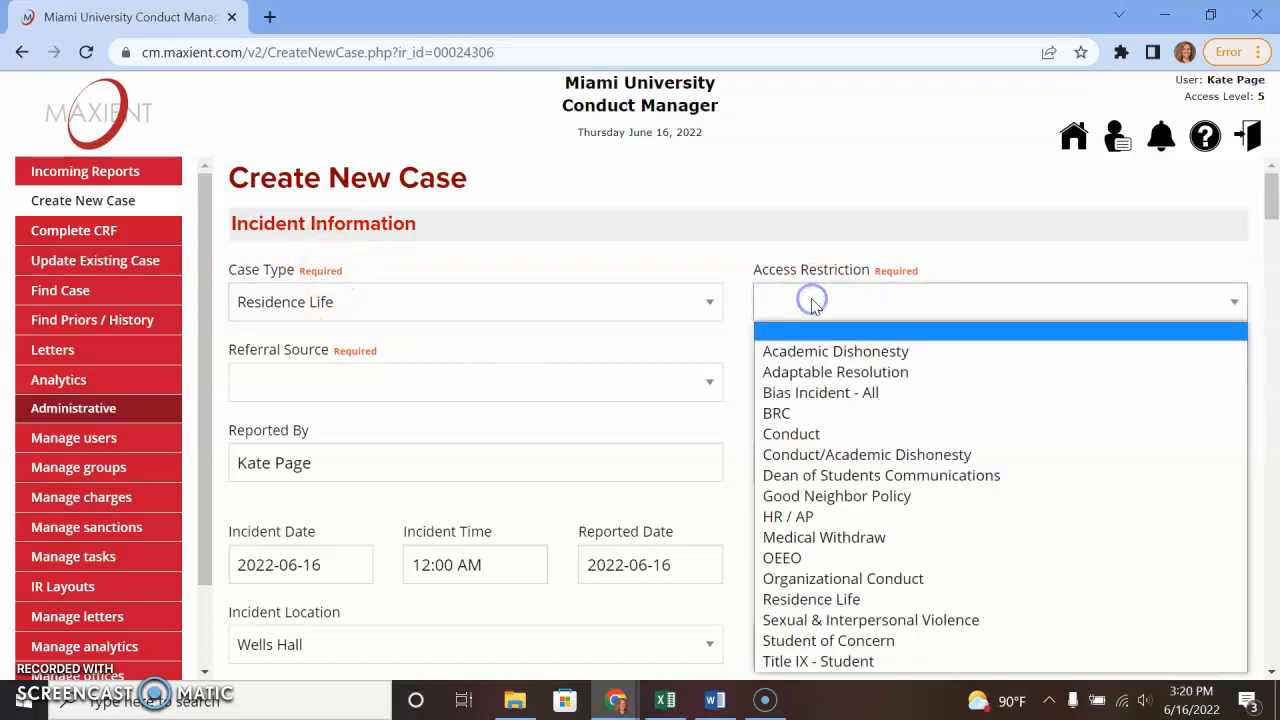
left_click(831, 599)
left_click(517, 388)
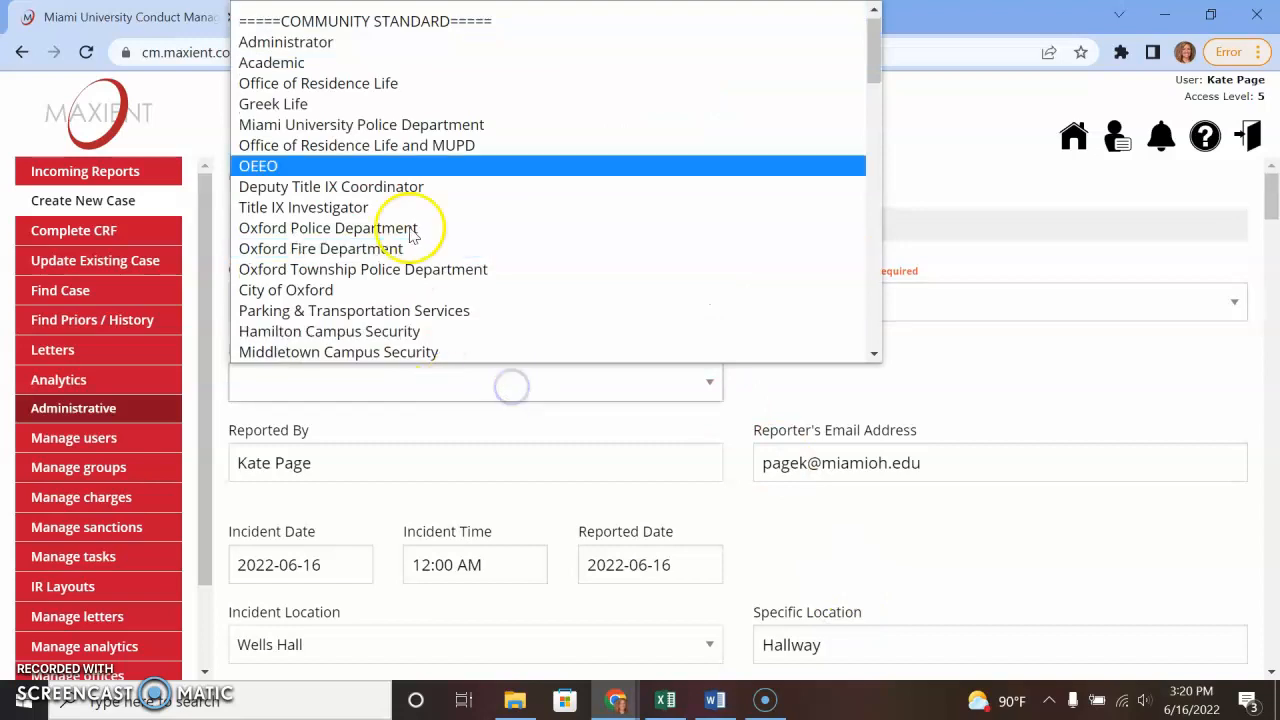
left_click(388, 85)
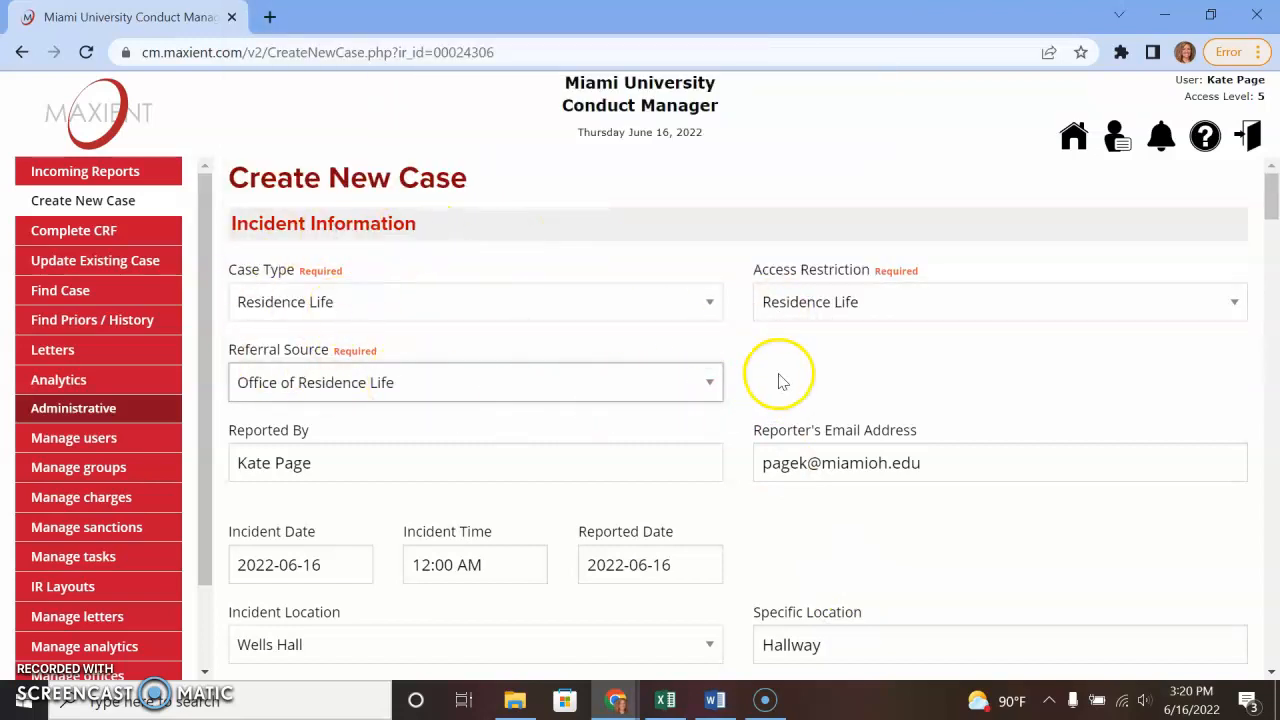
- Change Specific Location to 'First Floor Hallway, near room 123'
scroll(734, 529, "down", 3)
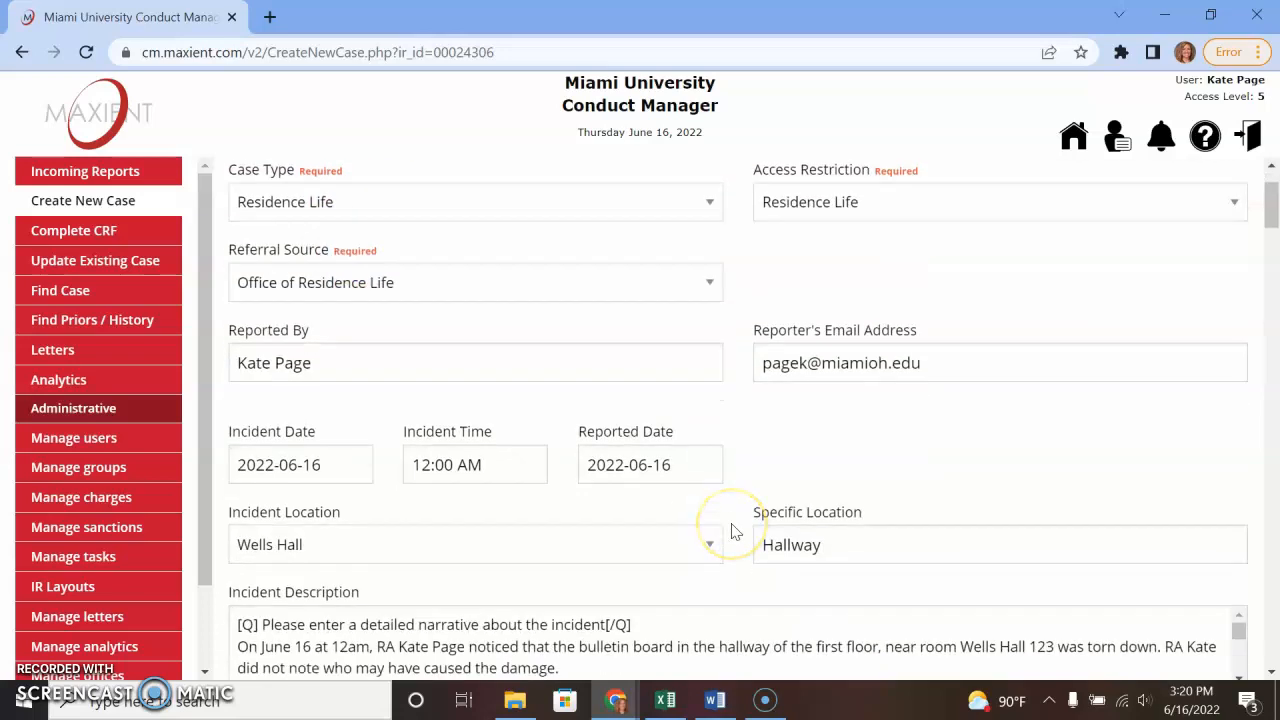
scroll(620, 360, "down", 1)
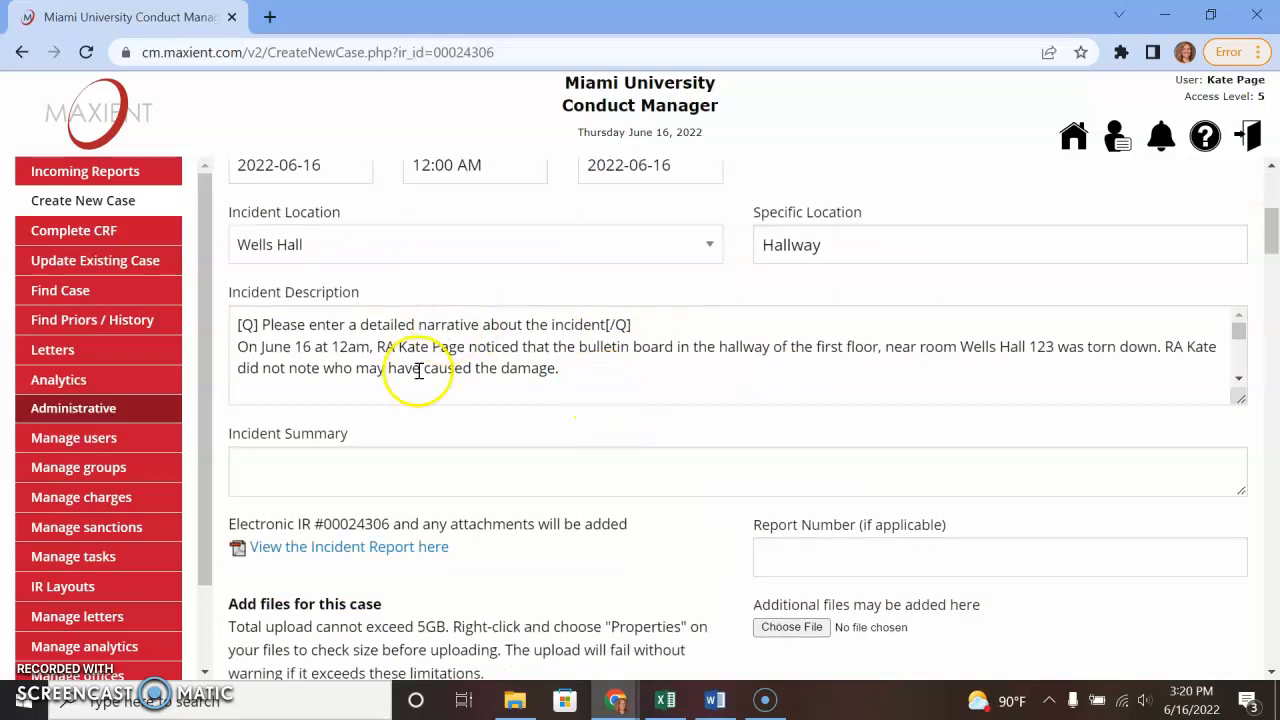
left_click(791, 249)
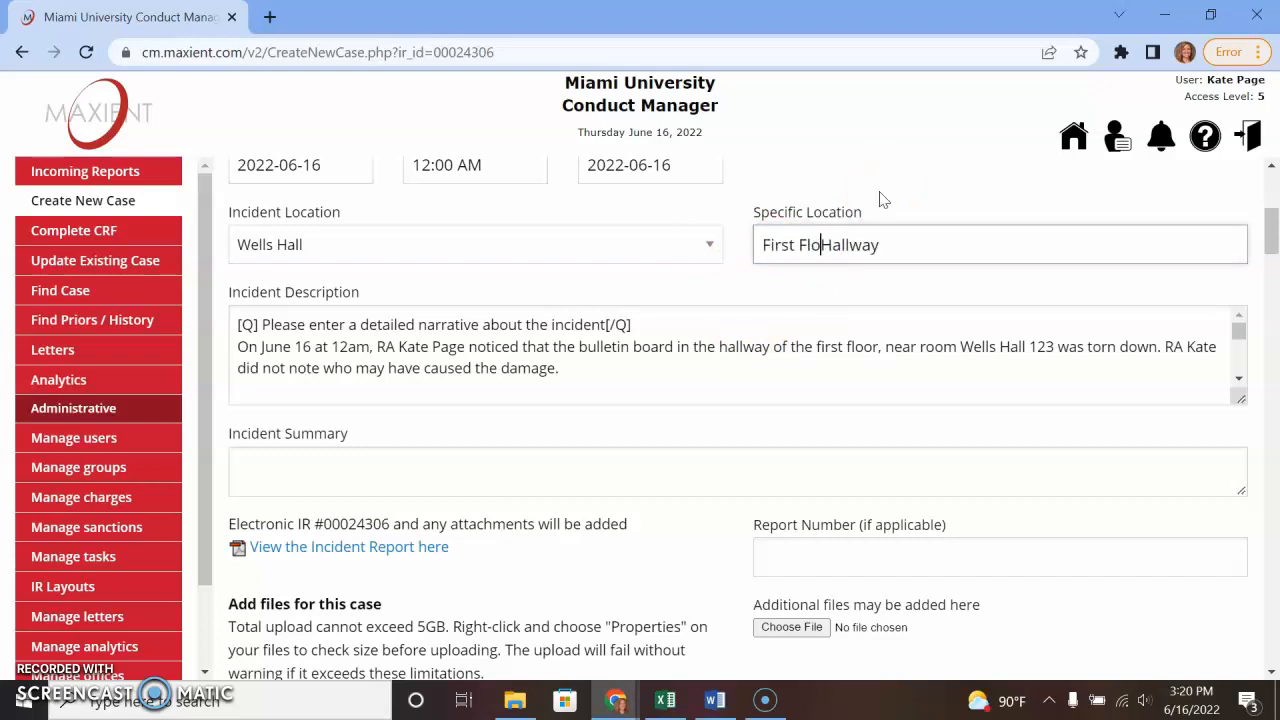
left_click(940, 245)
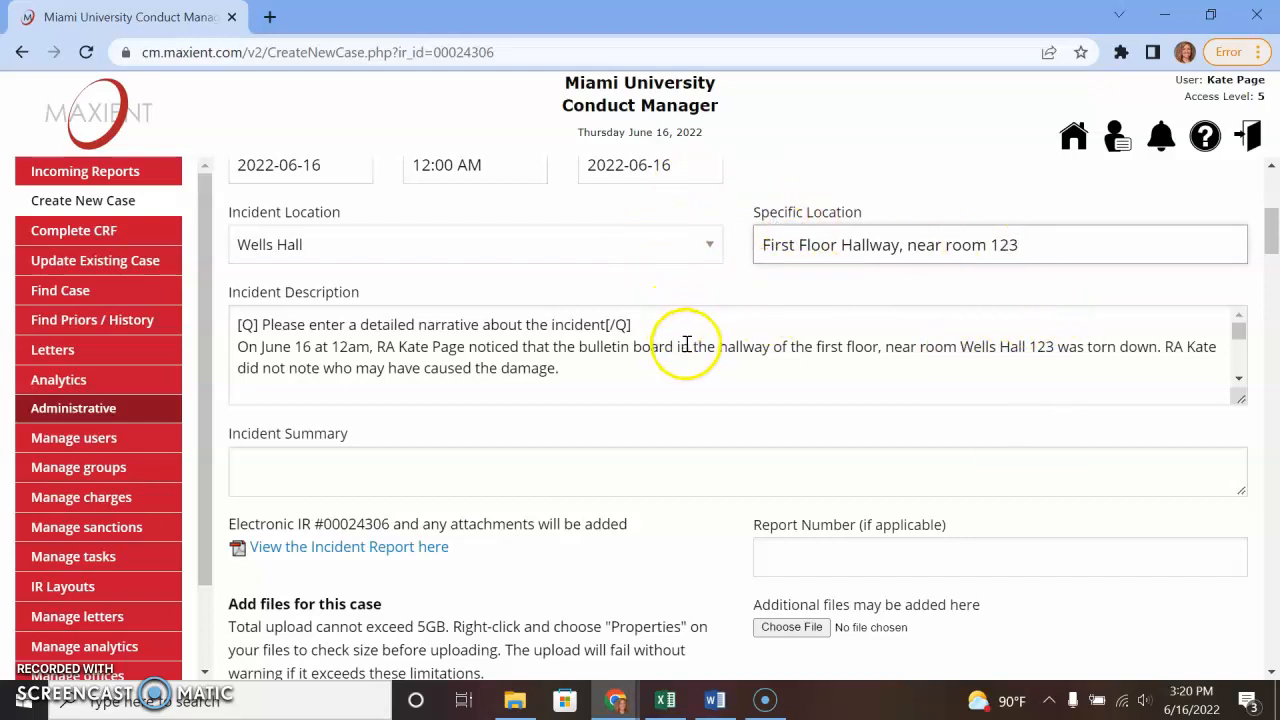
scroll(630, 390, "down", 2)
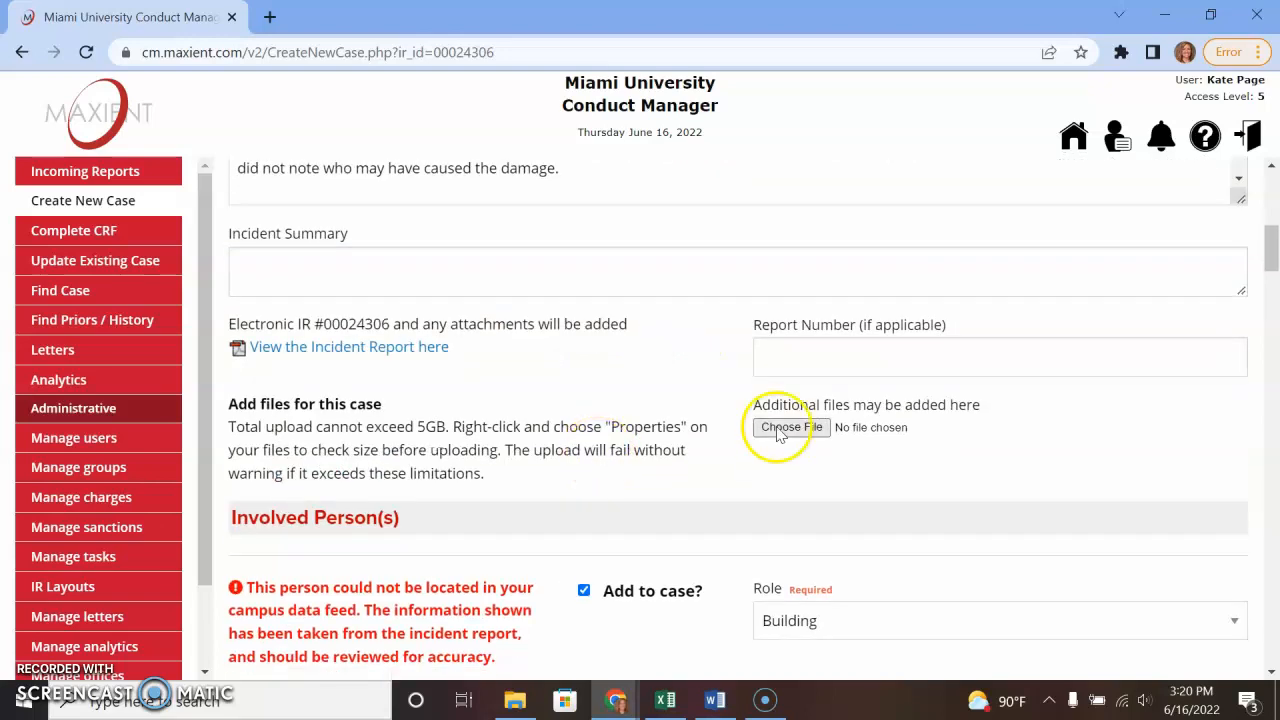
- Scroll past Involved Person(s), with Wells Hall checked, down to the Charge(s) / Issue(s) of Concern section
scroll(737, 608, "down", 1)
scroll(737, 608, "down", 5)
scroll(550, 475, "up", 1)
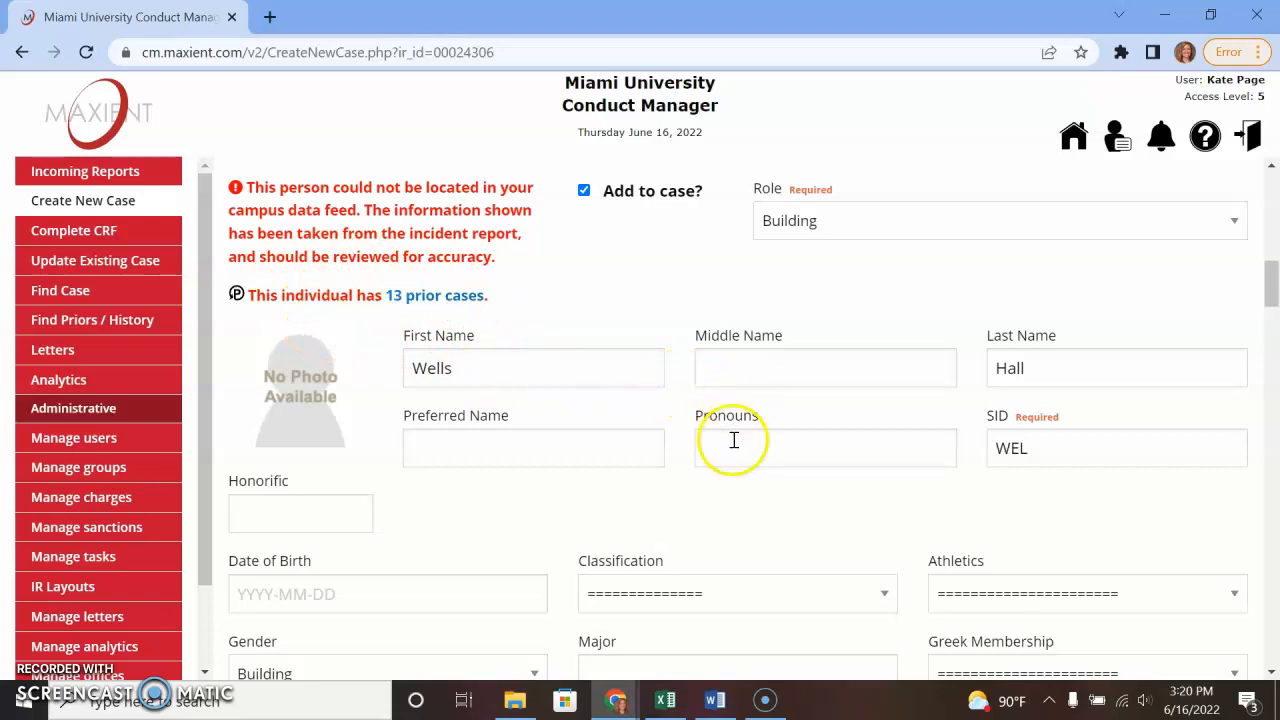
scroll(728, 470, "down", 2)
scroll(720, 483, "down", 2)
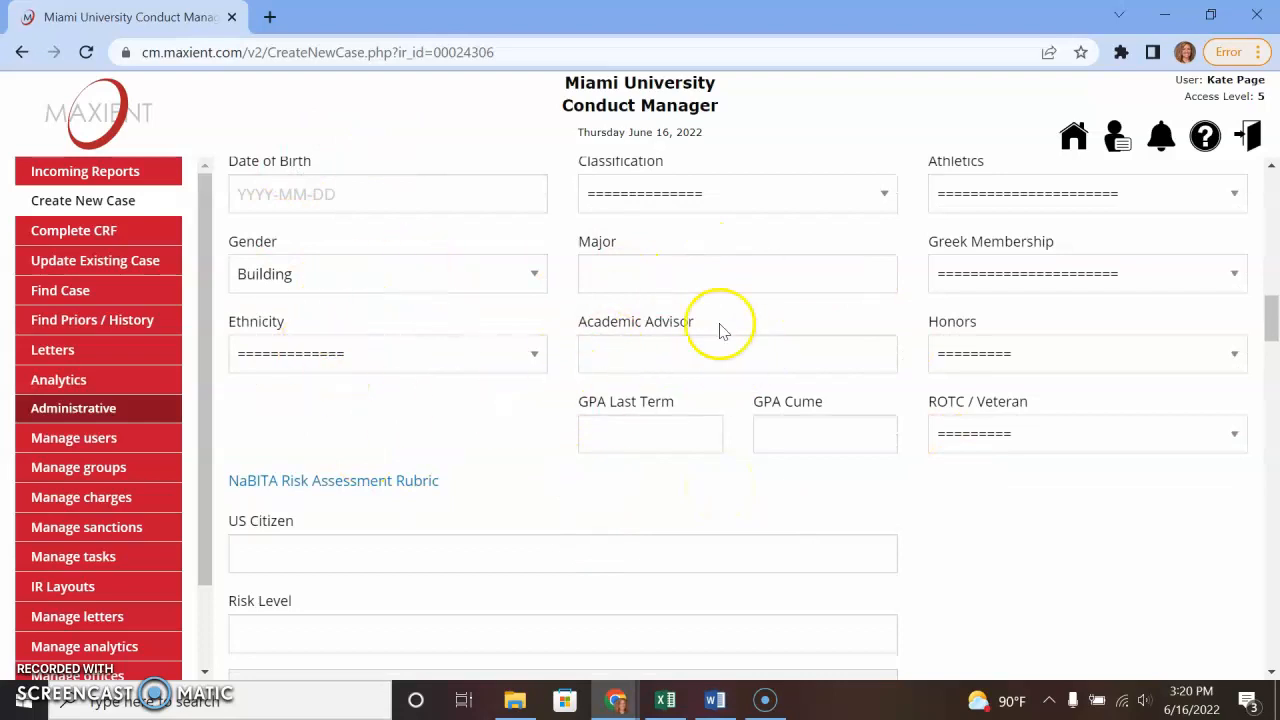
scroll(994, 514, "down", 1)
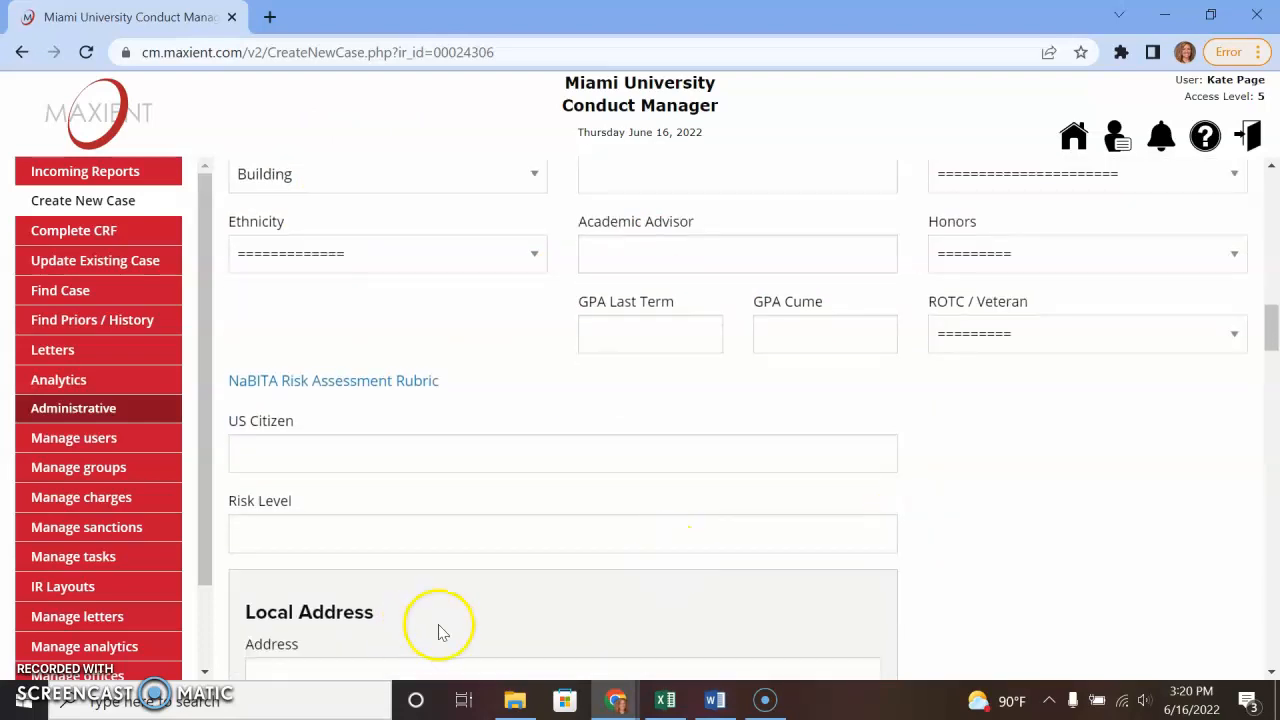
scroll(449, 617, "down", 7)
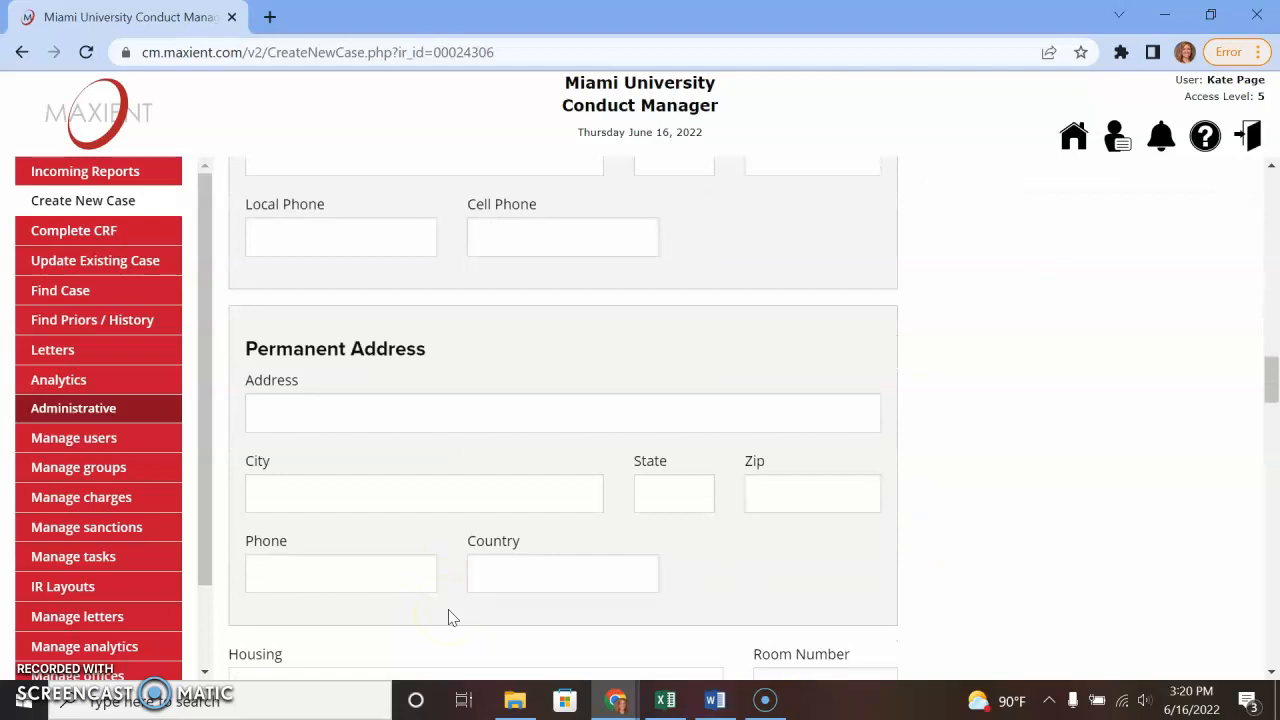
scroll(449, 617, "down", 6)
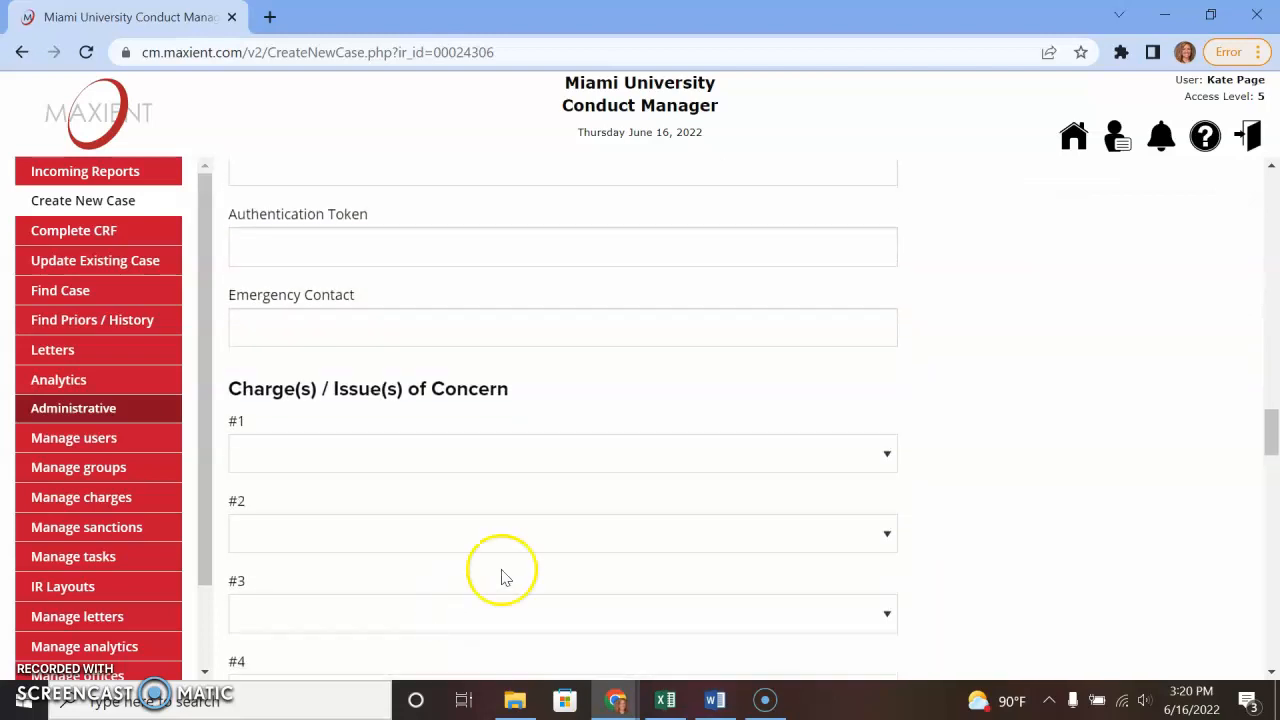
- Set charge #1 to Damage and/or Theft of Property and charge #2 to Vandalism/Damage by unknown
left_click_drag(231, 391, 522, 393)
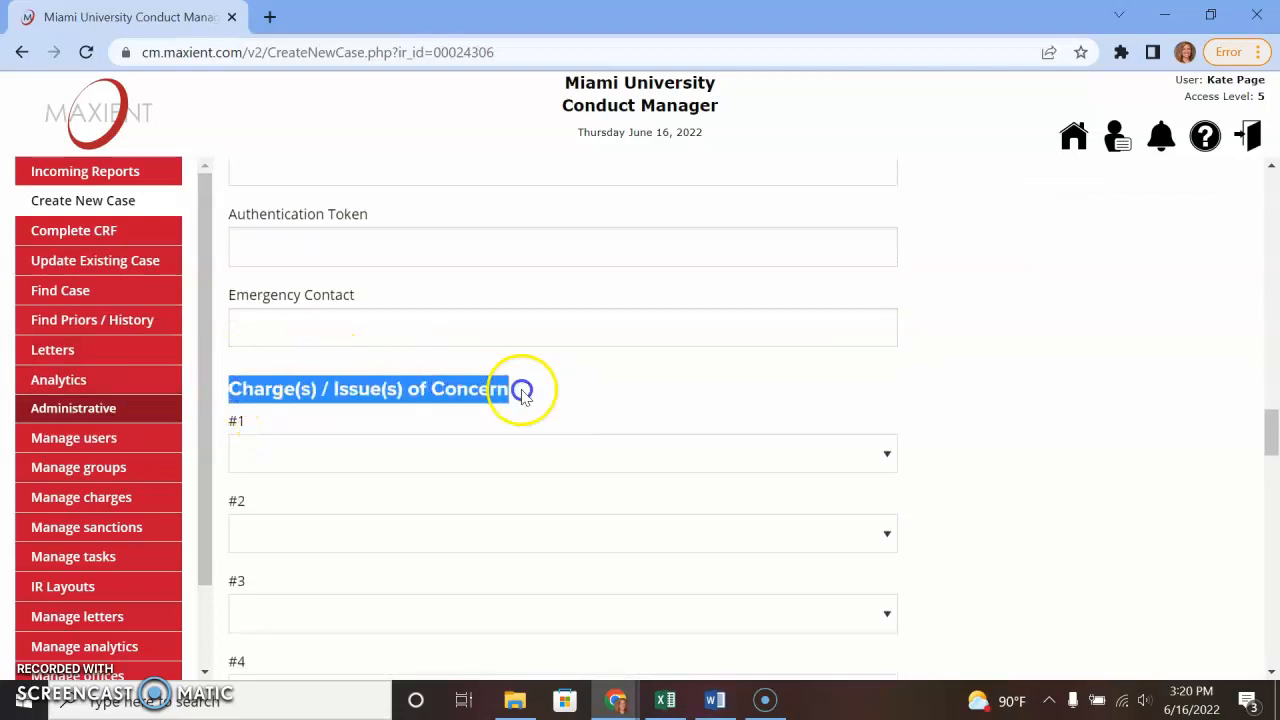
left_click(455, 460)
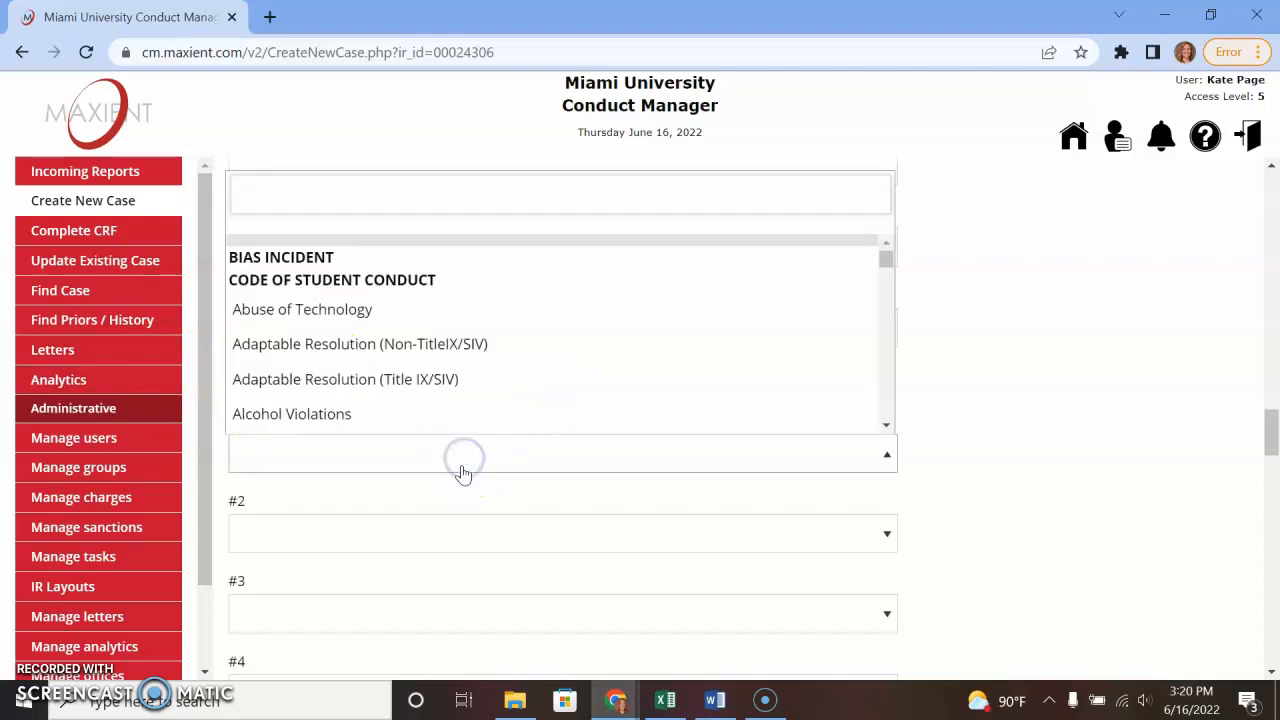
scroll(432, 396, "down", 3)
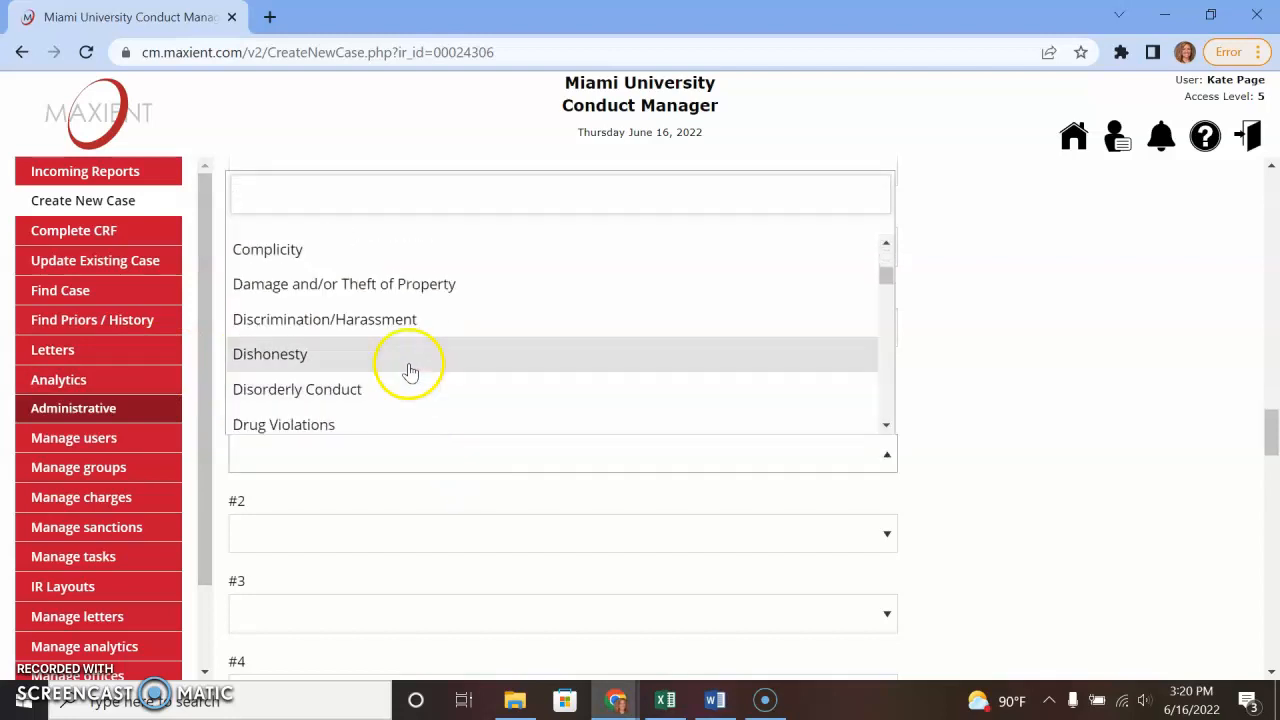
left_click(422, 286)
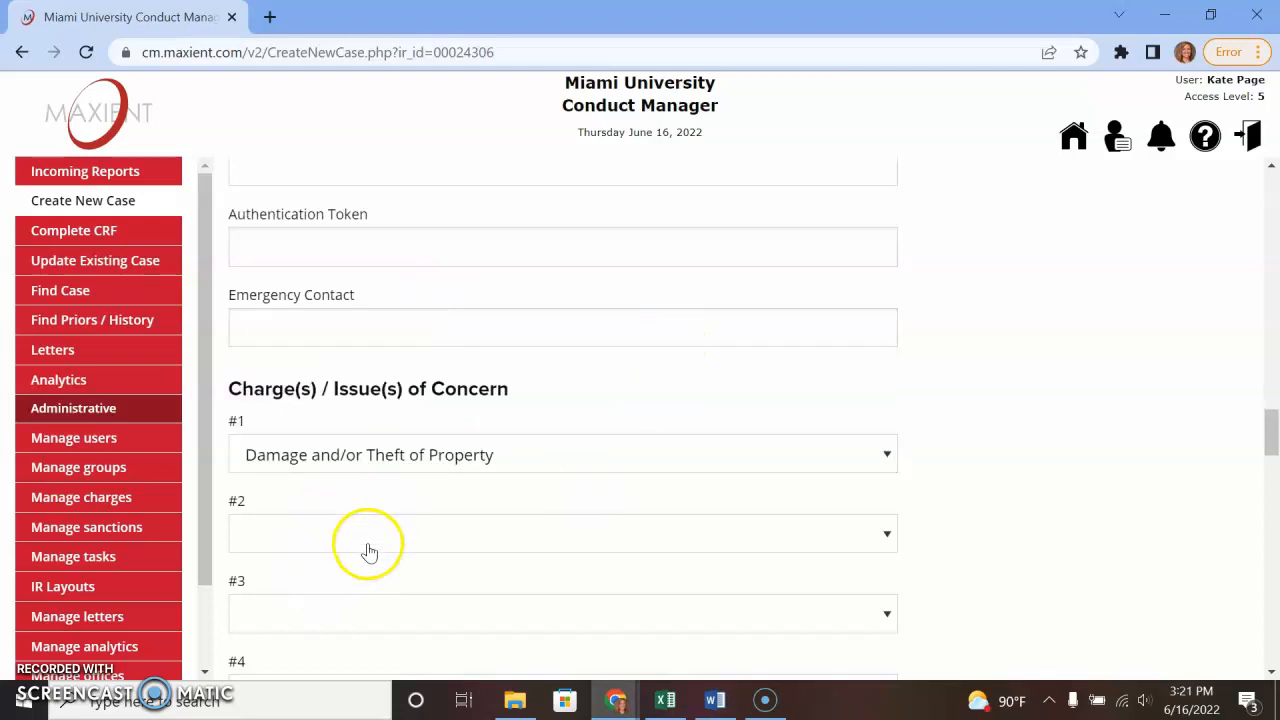
scroll(440, 500, "down", 2)
left_click(393, 336)
scroll(420, 515, "down", 7)
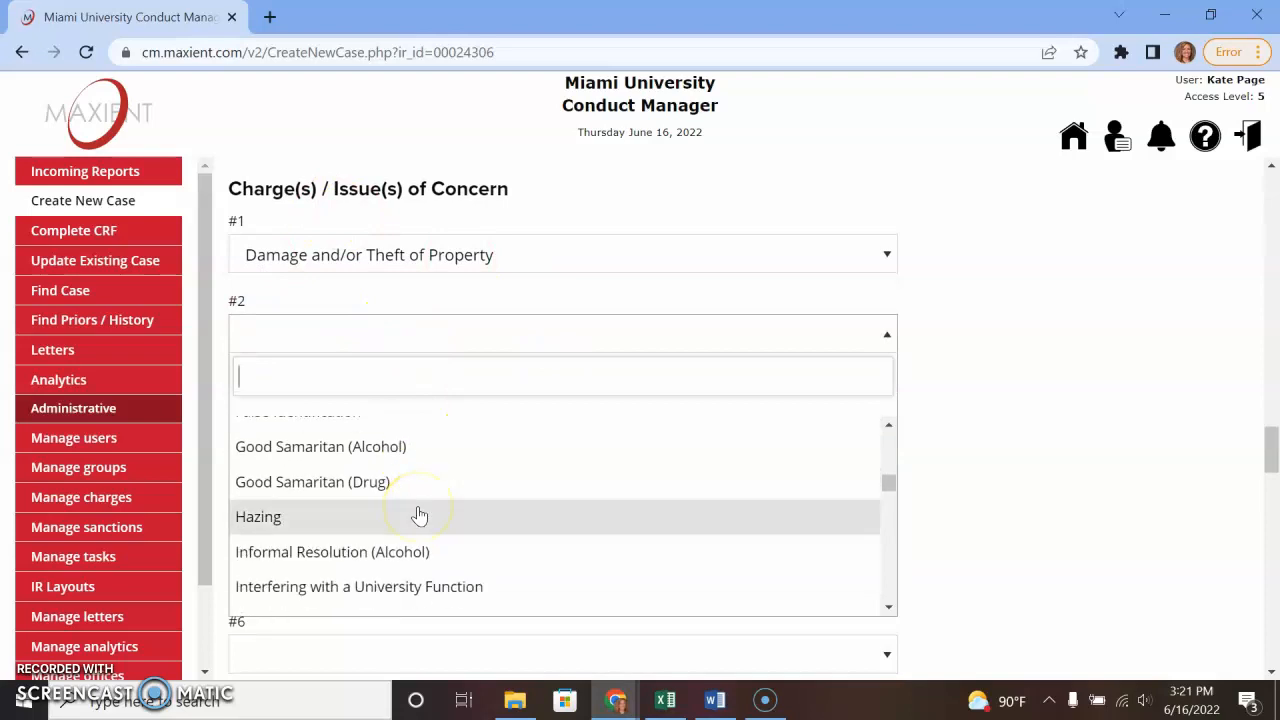
scroll(507, 590, "down", 10)
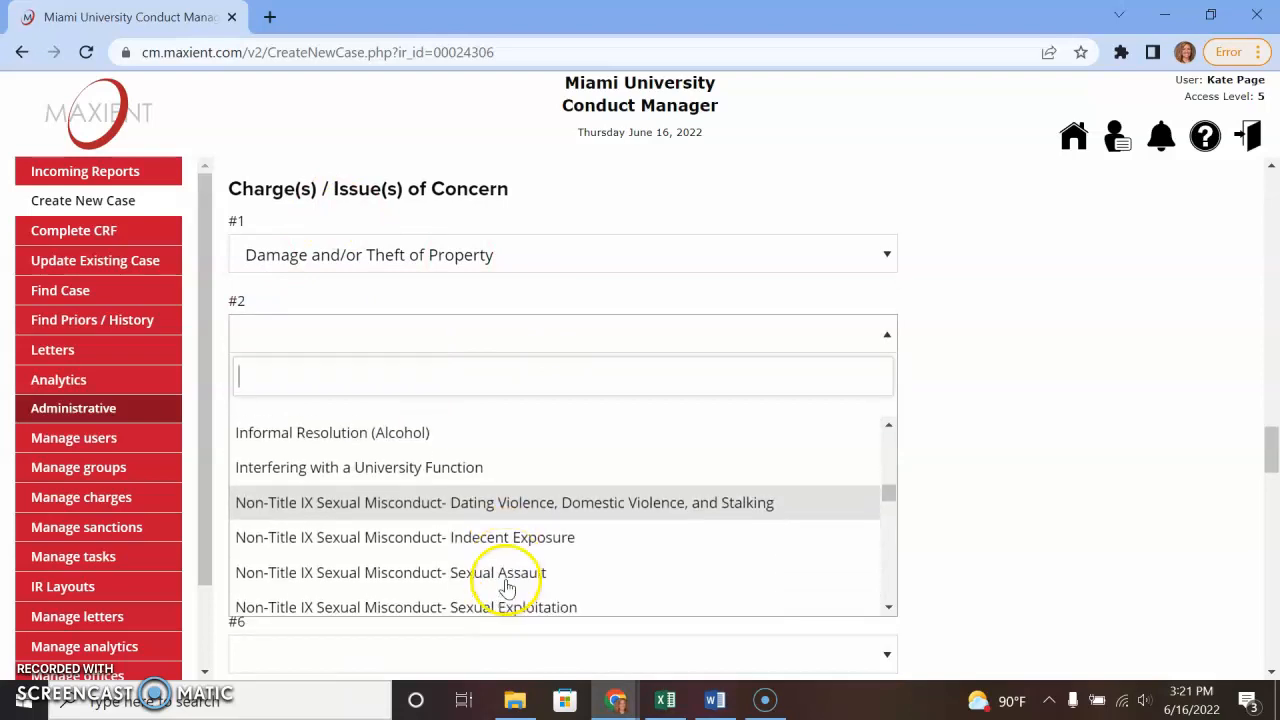
scroll(507, 583, "down", 2)
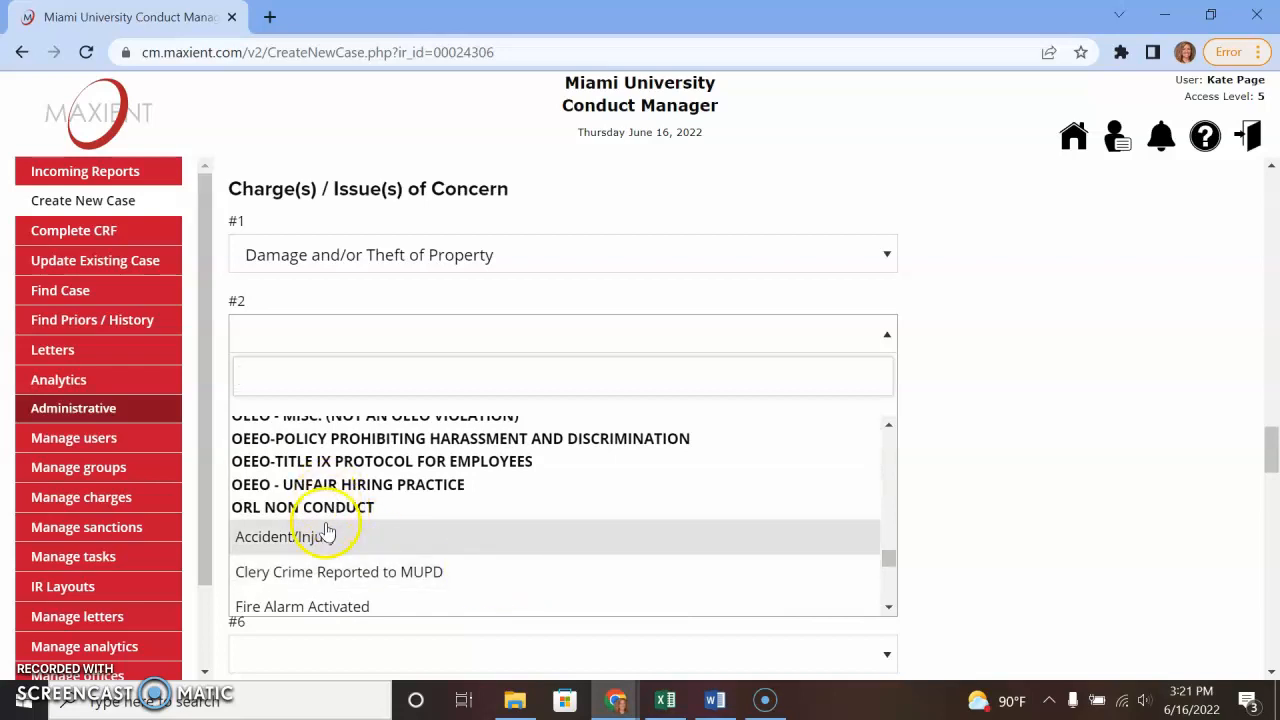
scroll(390, 515, "down", 4)
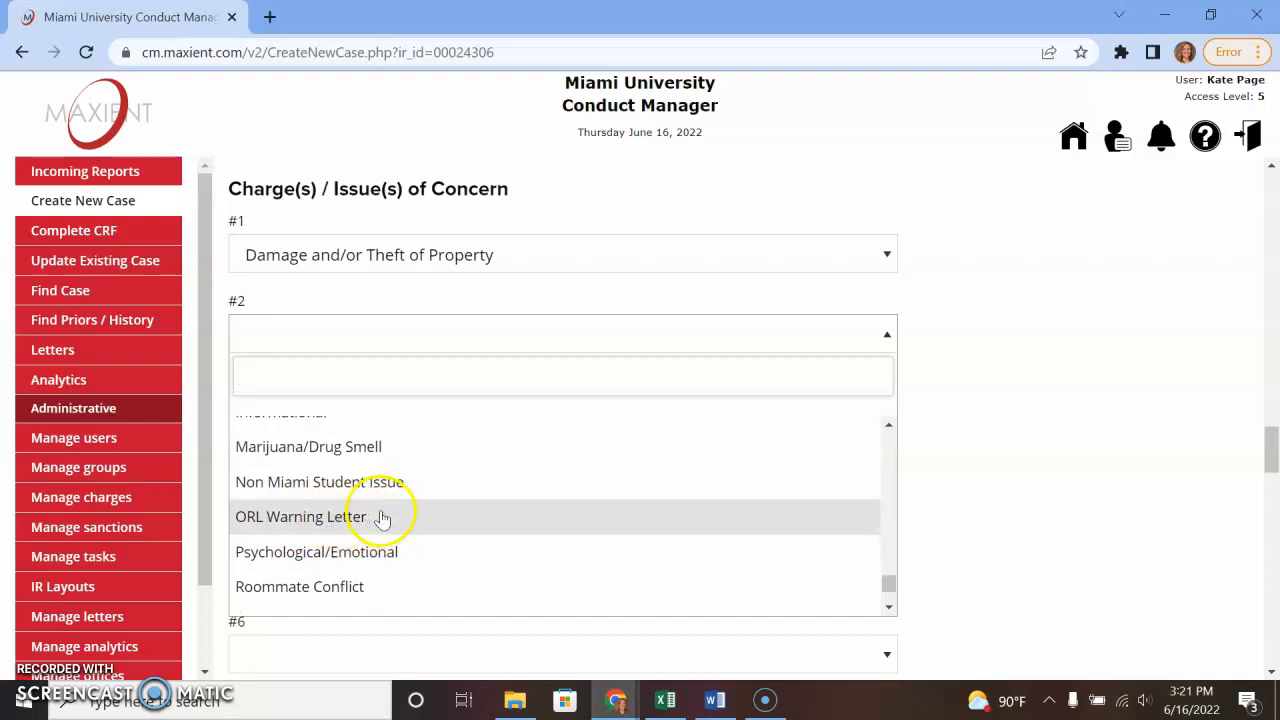
scroll(320, 530, "down", 1)
scroll(320, 529, "up", 1)
scroll(314, 523, "down", 1)
left_click(407, 576)
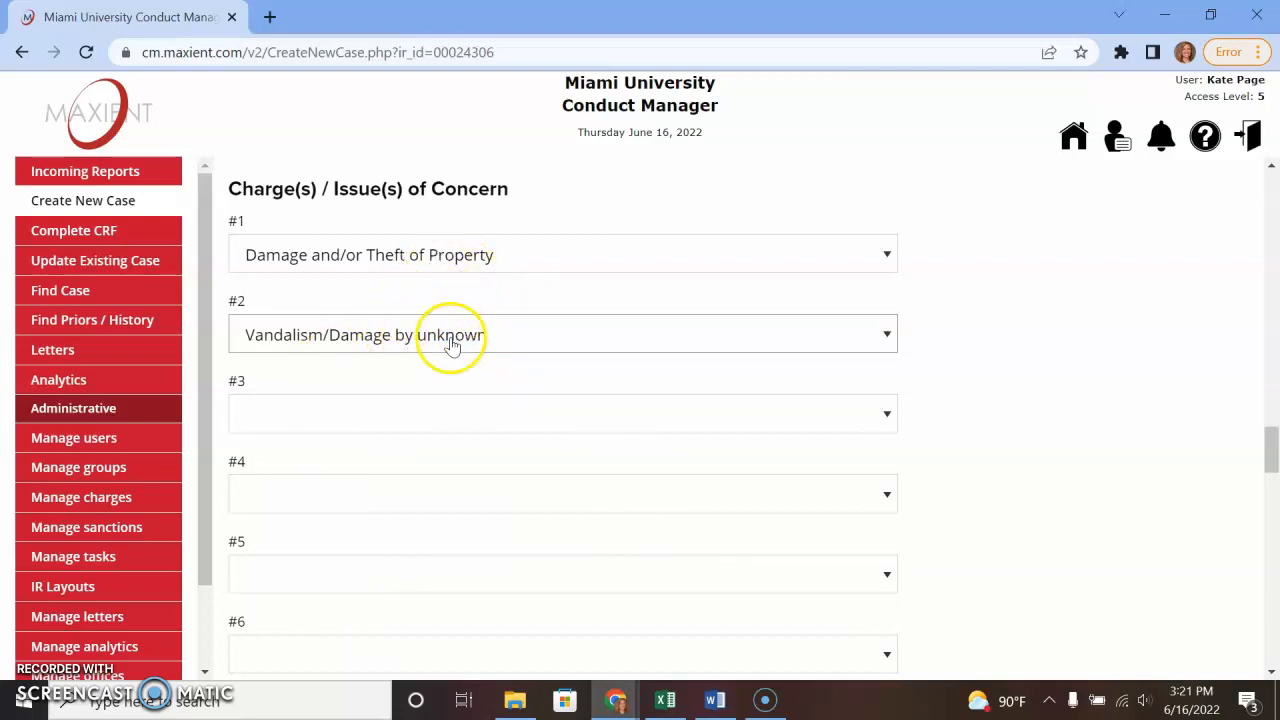
- Change charge #1 to Vandalism/Damage by unknown via a 'van' search and clear charge #2
left_click(455, 257)
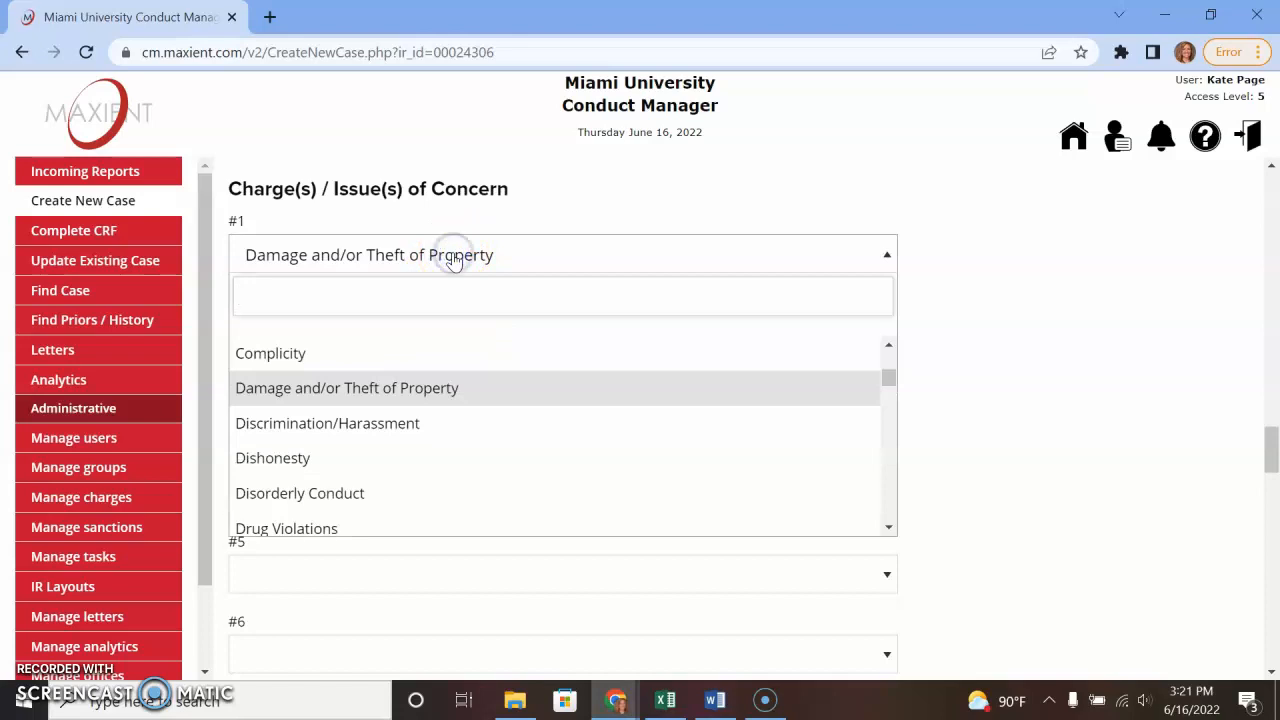
type("van")
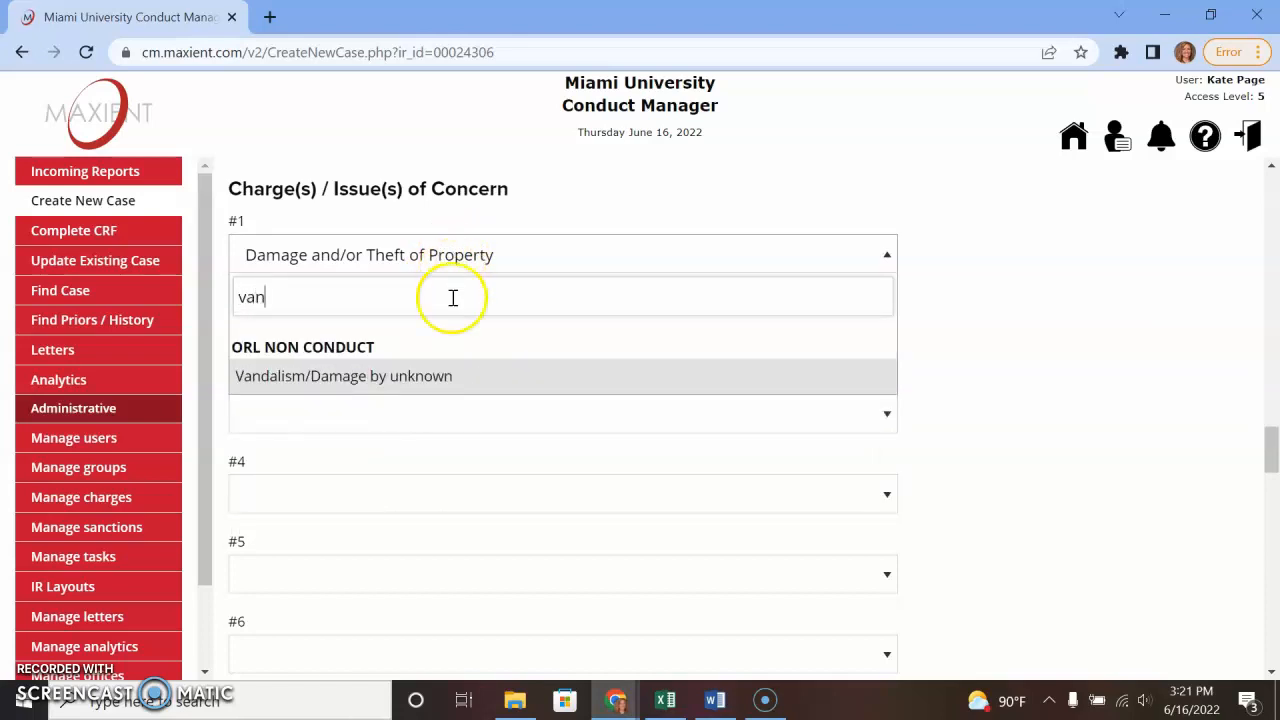
left_click(455, 375)
left_click(414, 334)
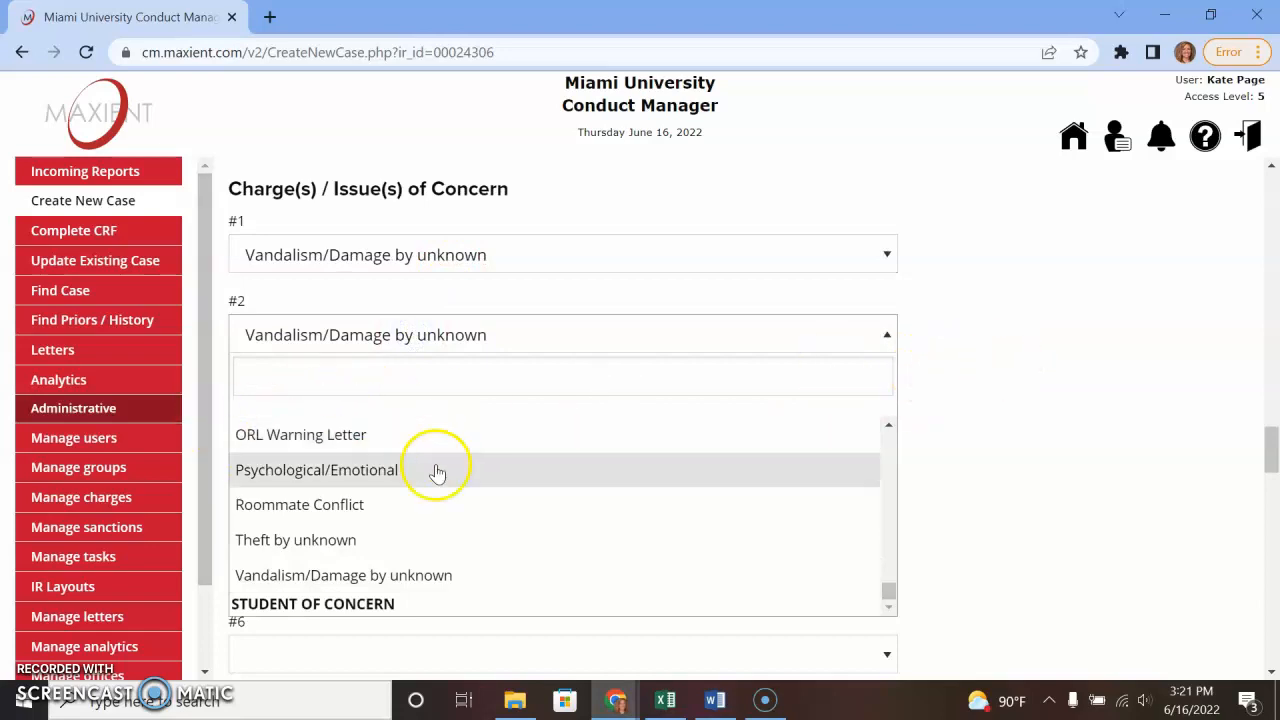
scroll(600, 476, "up", 10)
left_click_drag(886, 543, 875, 420)
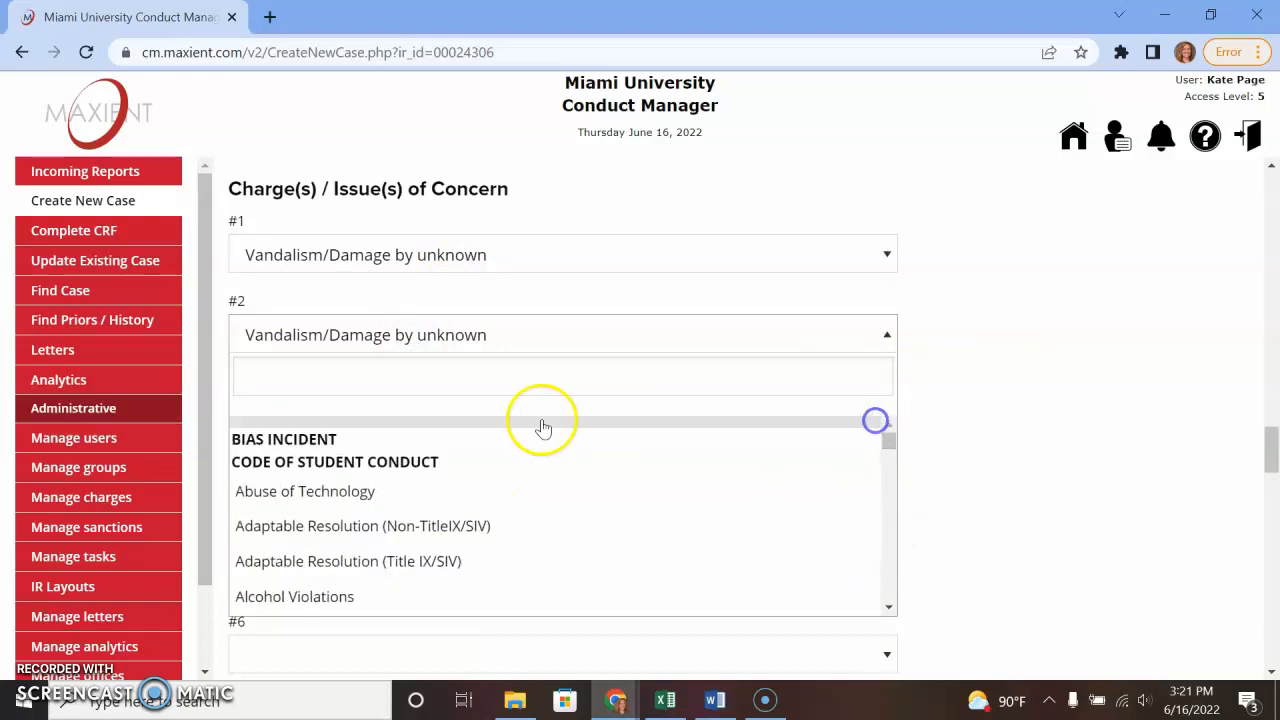
left_click(270, 419)
left_click(955, 419)
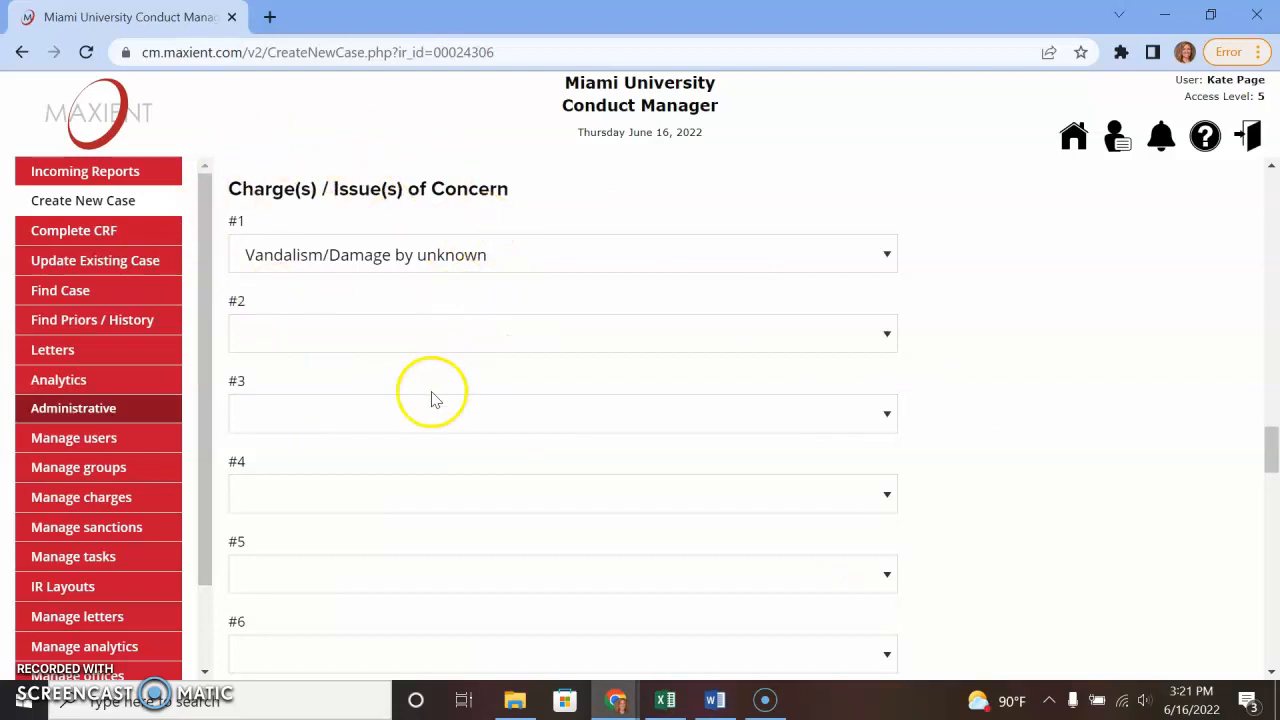
- Add the Winter Break ORL Room Checks tag, then remove it so the case stays untagged
scroll(474, 448, "down", 5)
left_click(457, 257)
left_click(433, 379)
scroll(433, 393, "down", 10)
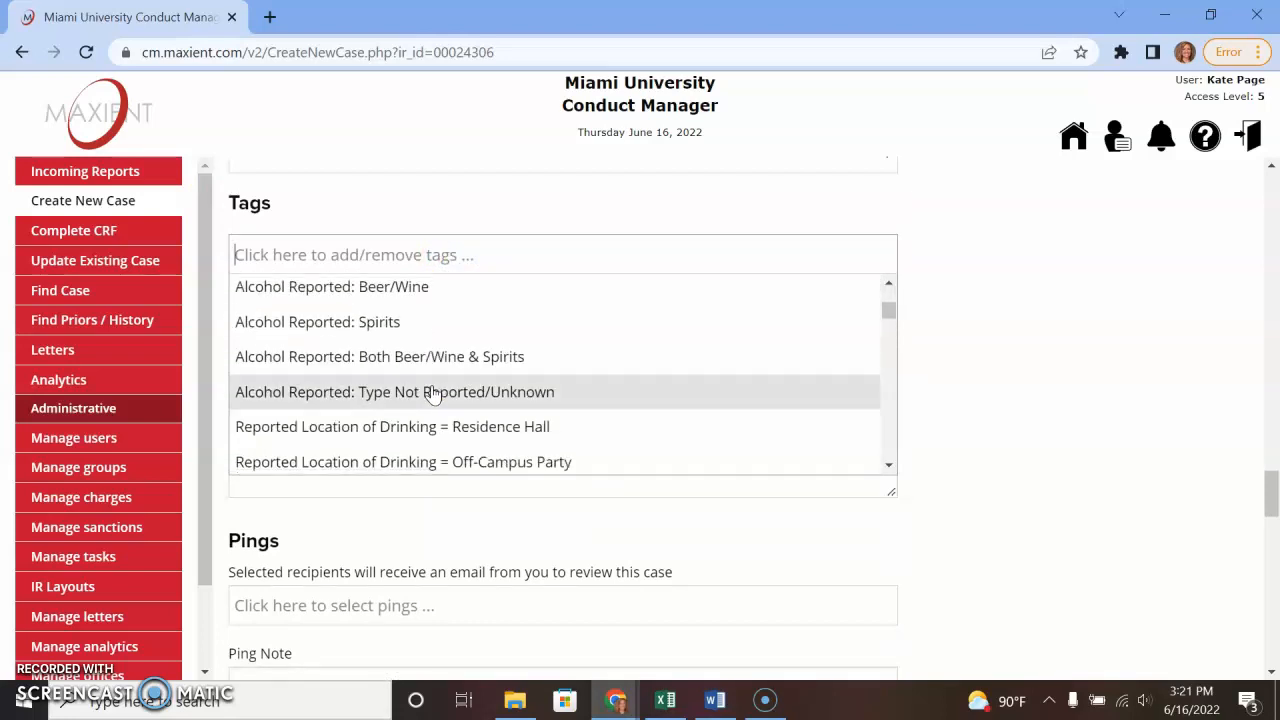
scroll(433, 393, "down", 1)
scroll(550, 395, "down", 2)
scroll(550, 393, "down", 5)
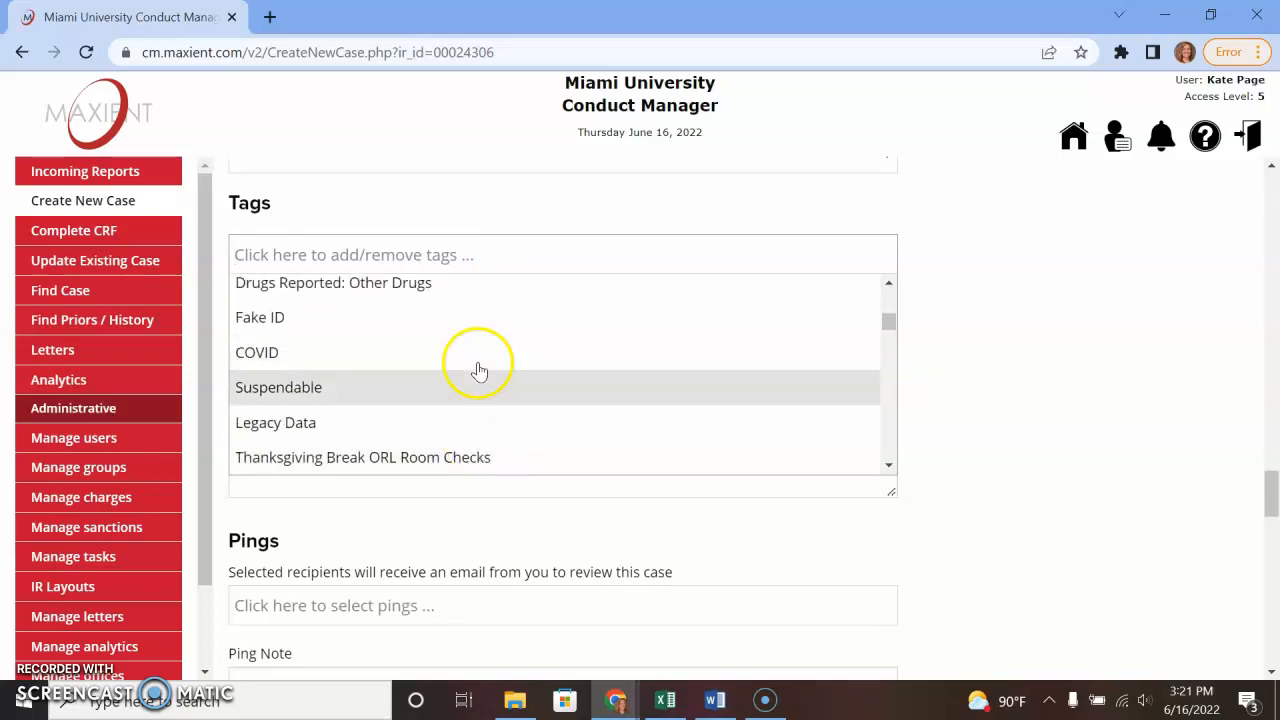
scroll(480, 400, "down", 2)
left_click(381, 291)
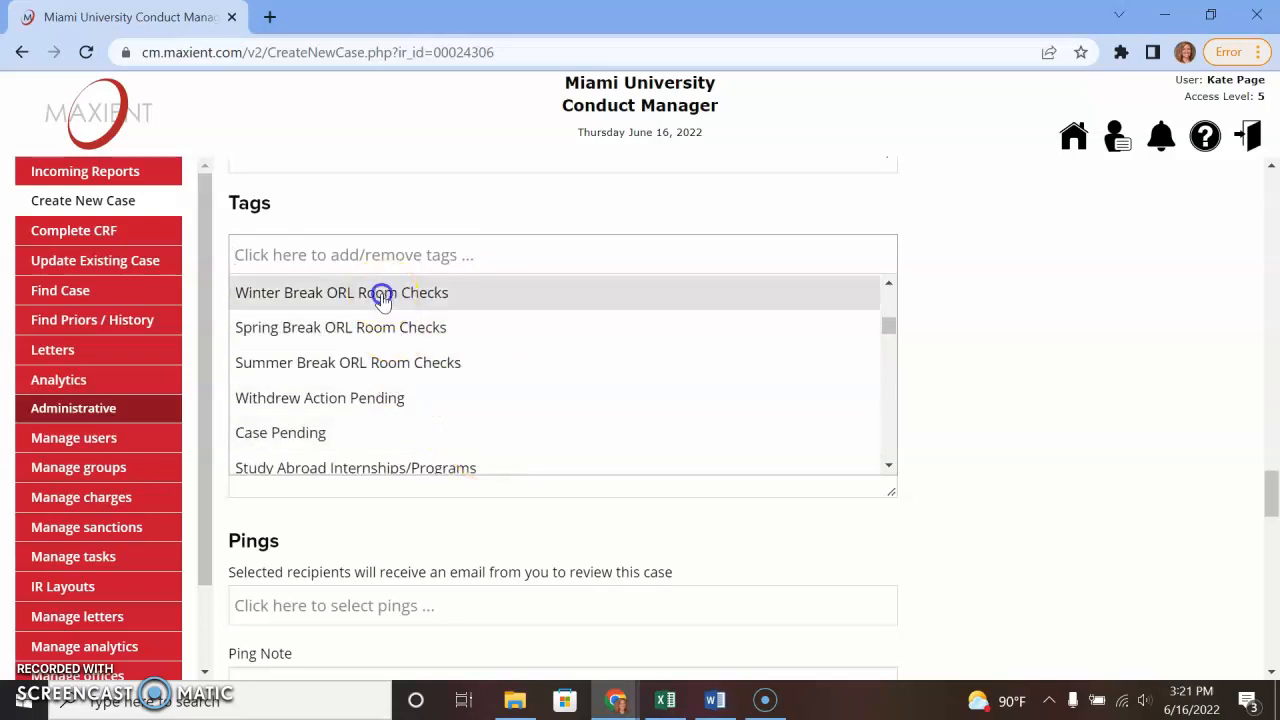
left_click(986, 374)
left_click(874, 257)
left_click(420, 222)
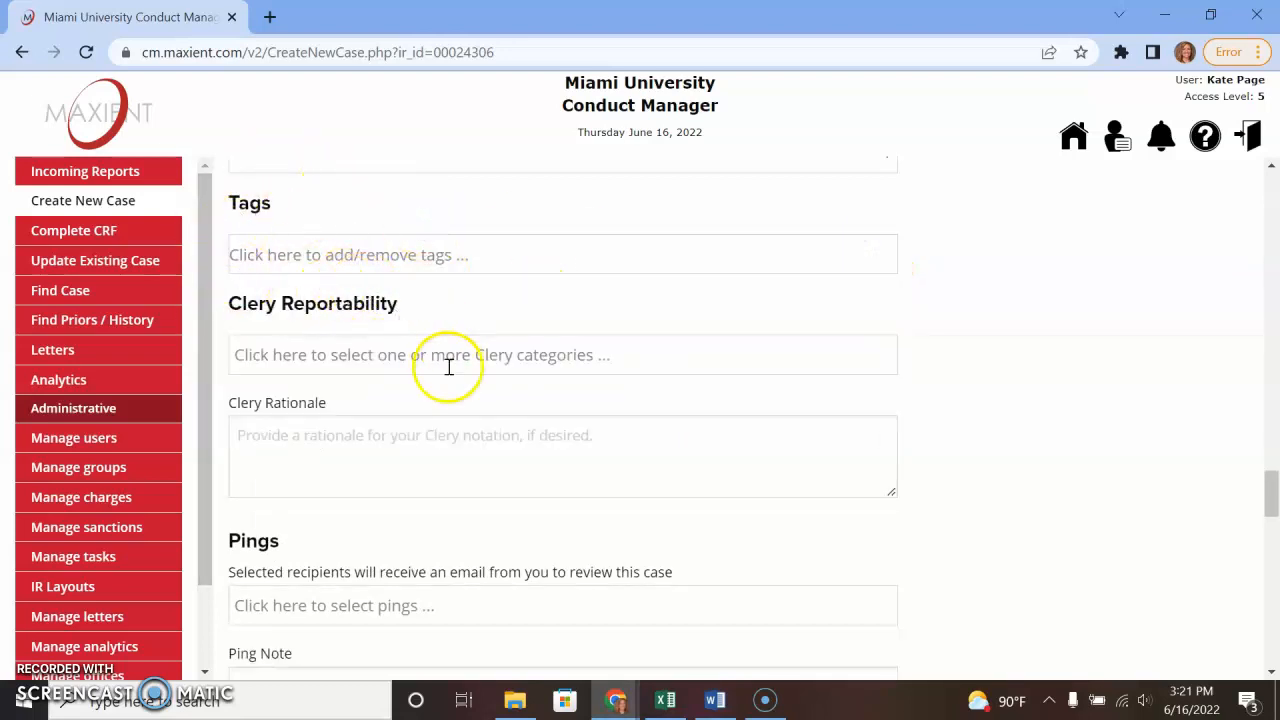
- Mark the case Not Clery Reportable with the rationale 'Not a Clery offense.'
left_click(361, 355)
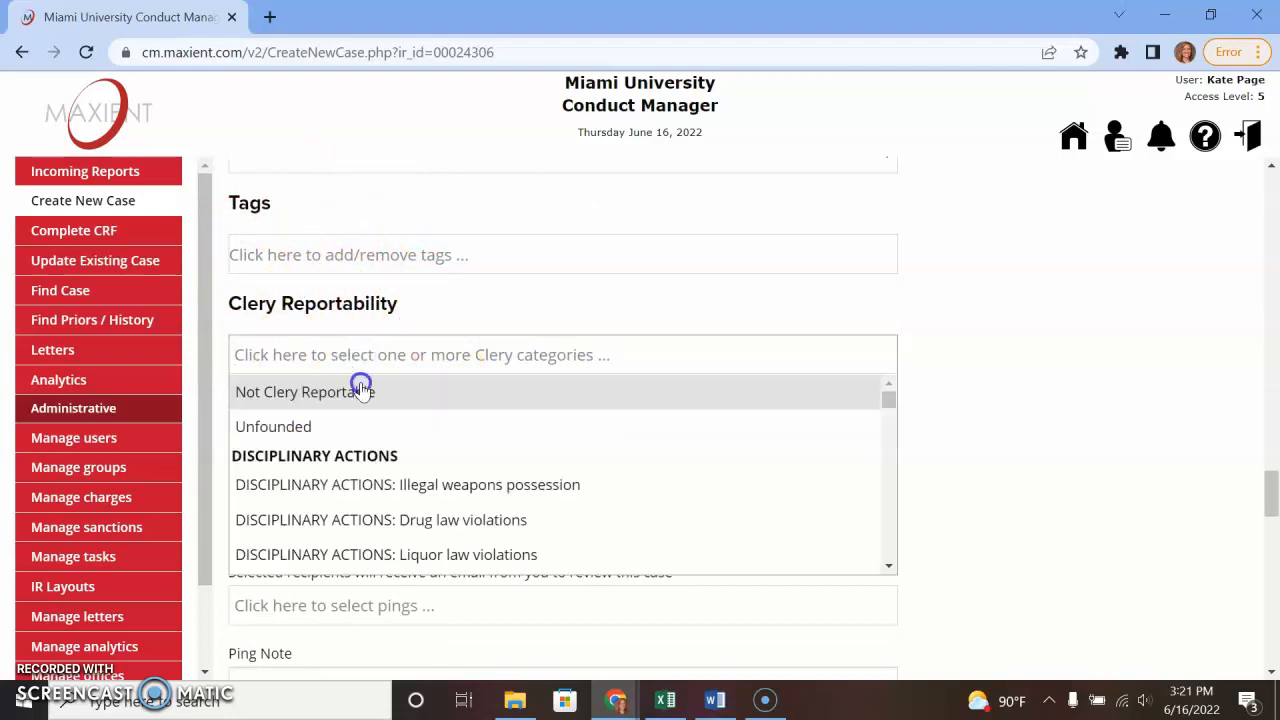
left_click(361, 391)
left_click(480, 491)
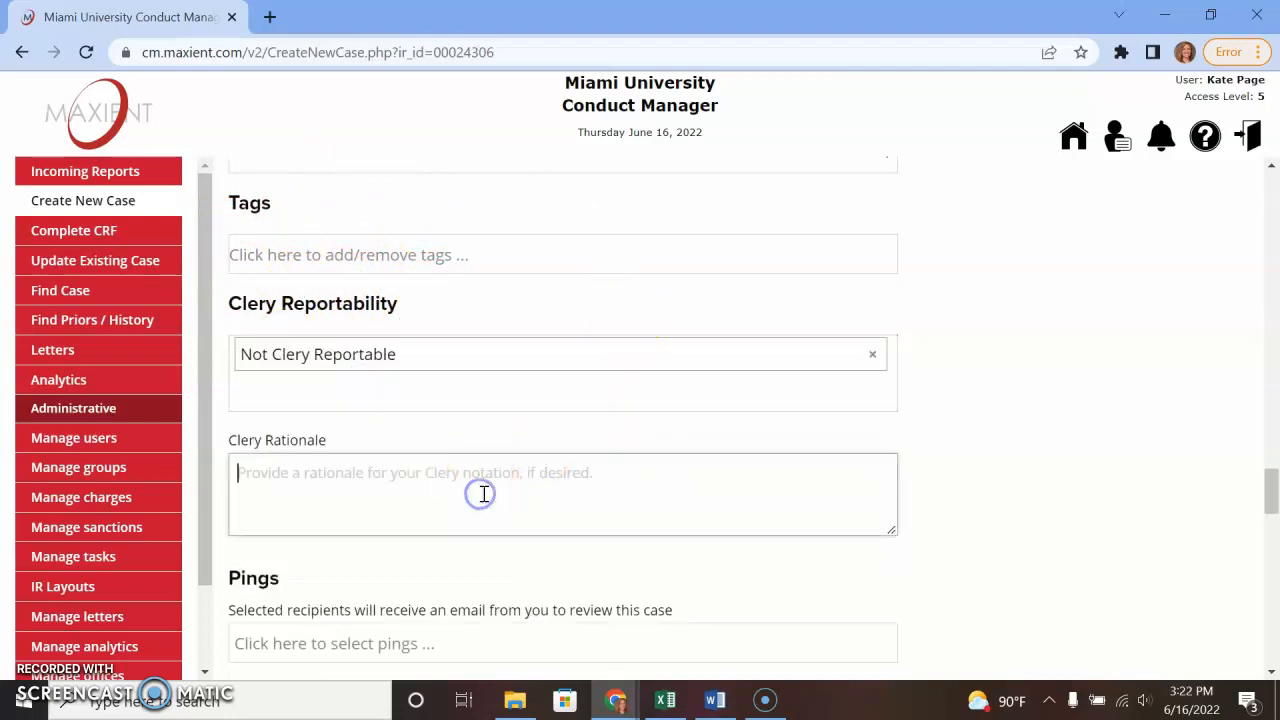
type("Not a Clery offense.")
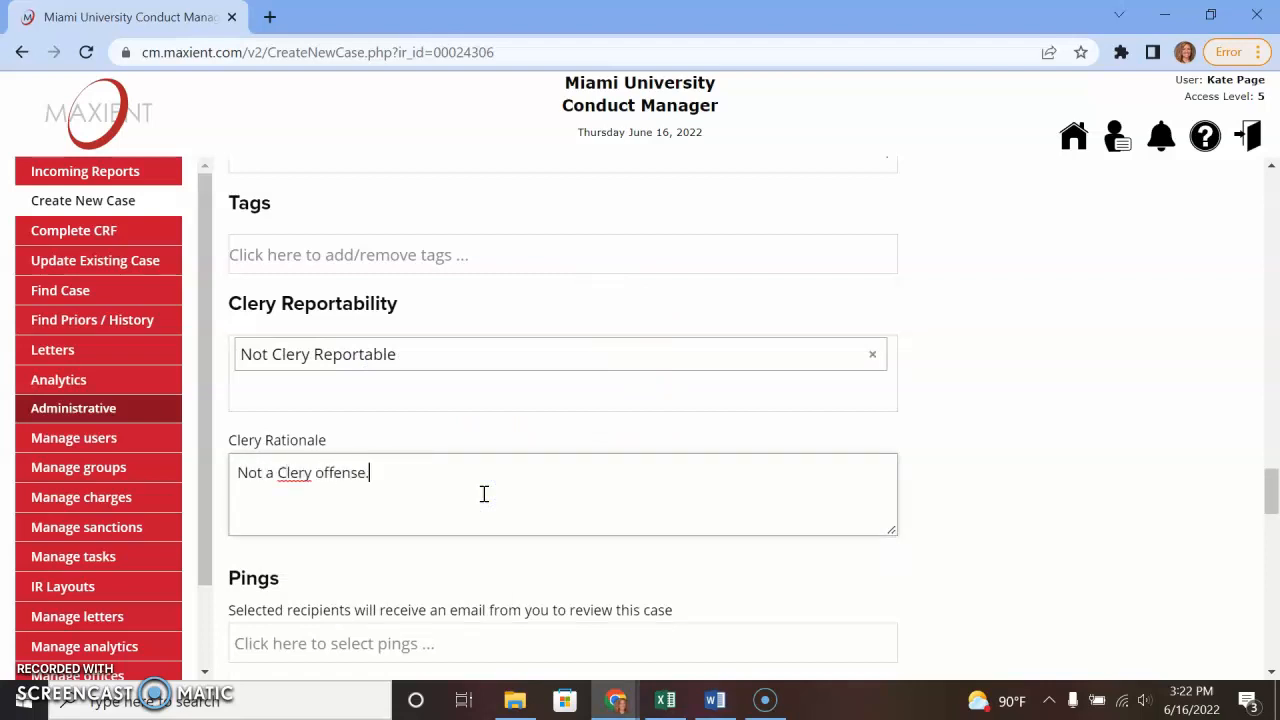
left_click(920, 420)
- Set the case's Home Office to Office of Residence Life
scroll(1034, 430, "down", 2)
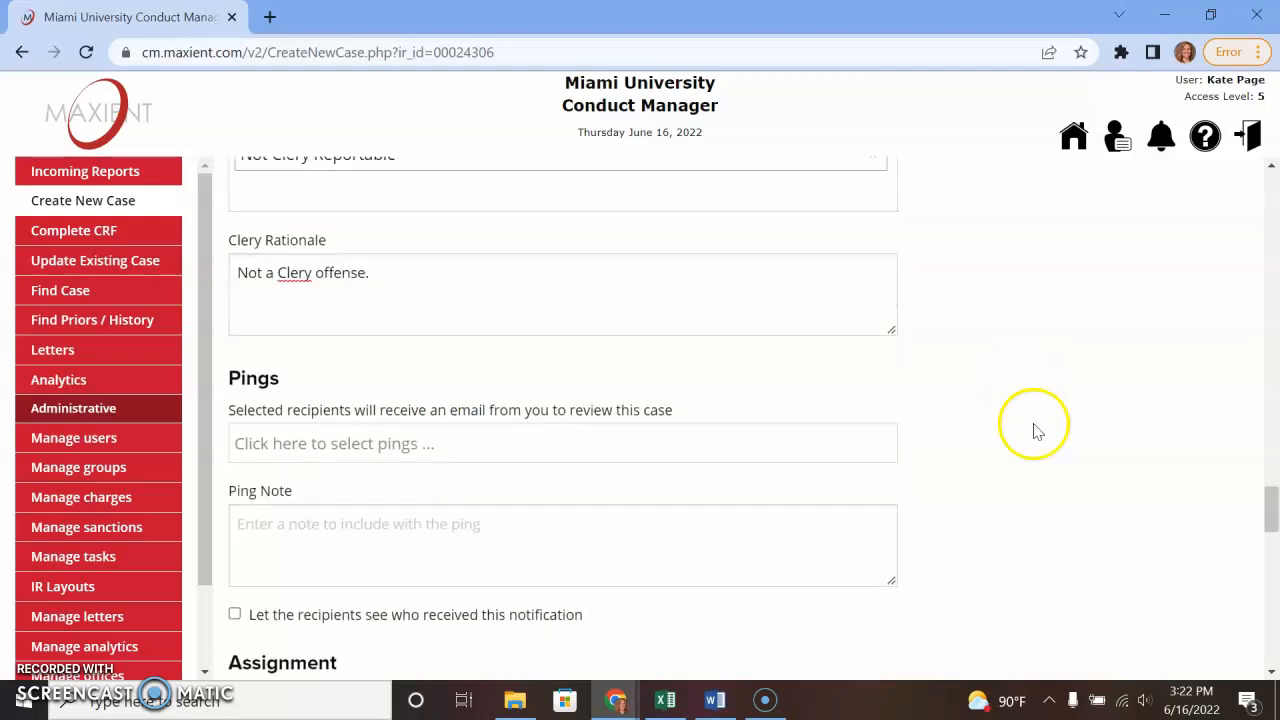
scroll(895, 515, "down", 6)
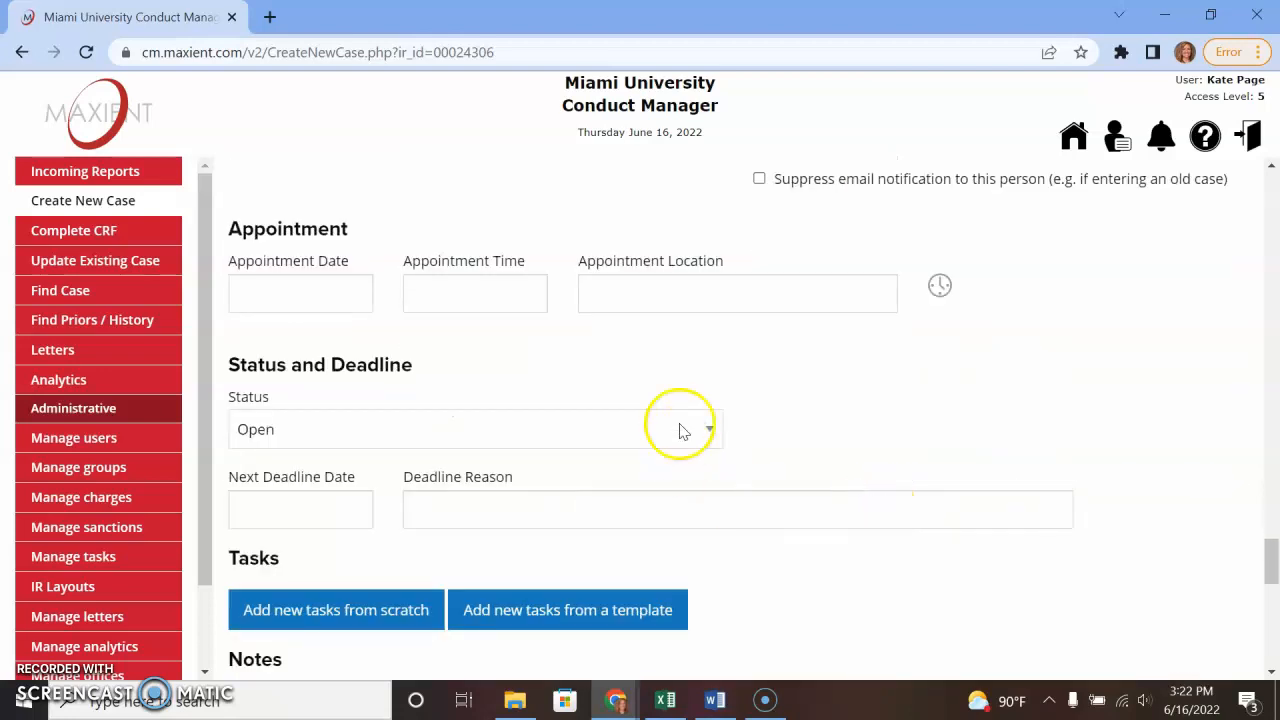
scroll(680, 426, "up", 2)
left_click(392, 340)
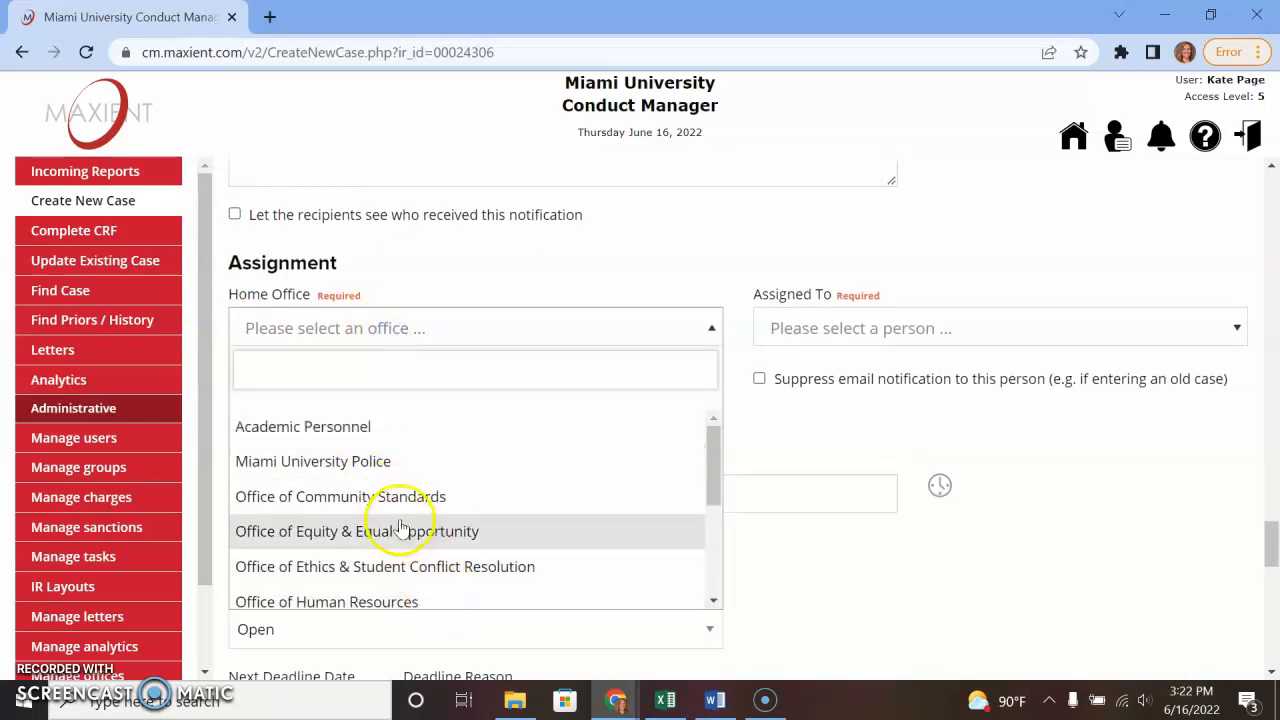
scroll(441, 541, "down", 2)
left_click(380, 568)
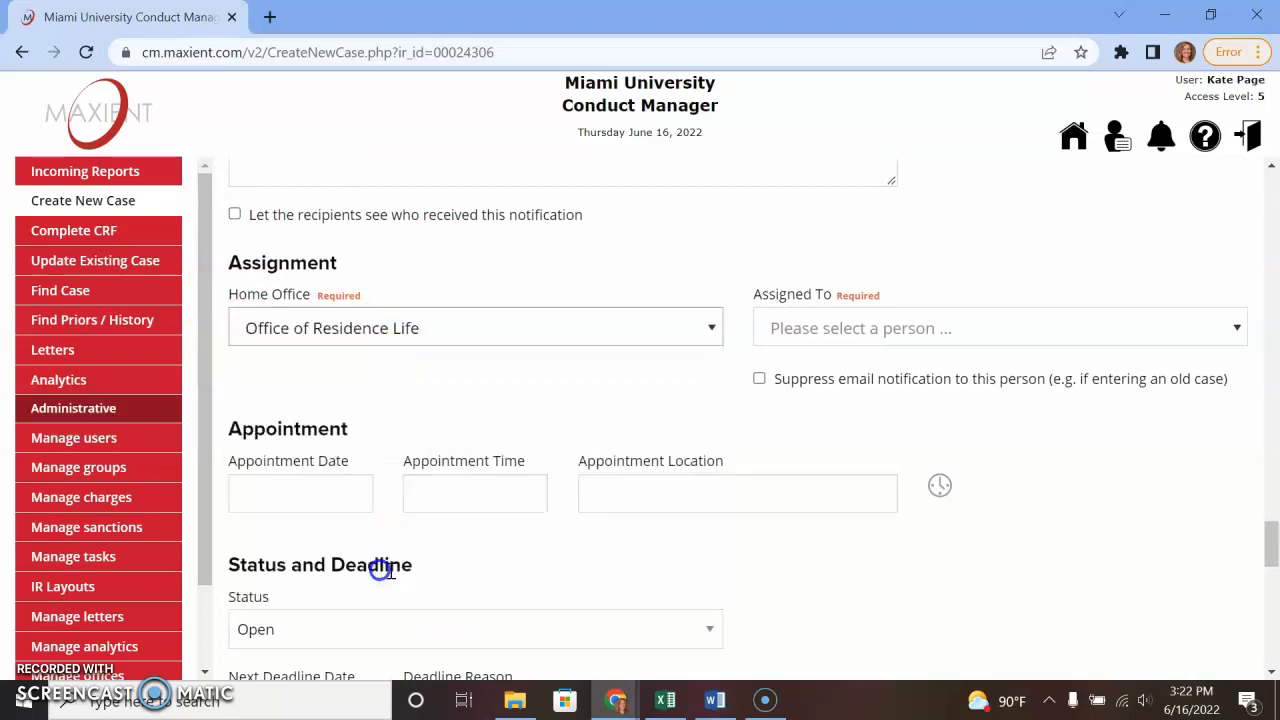
- Assign the case to none by searching 'non' in Assigned To
left_click(835, 325)
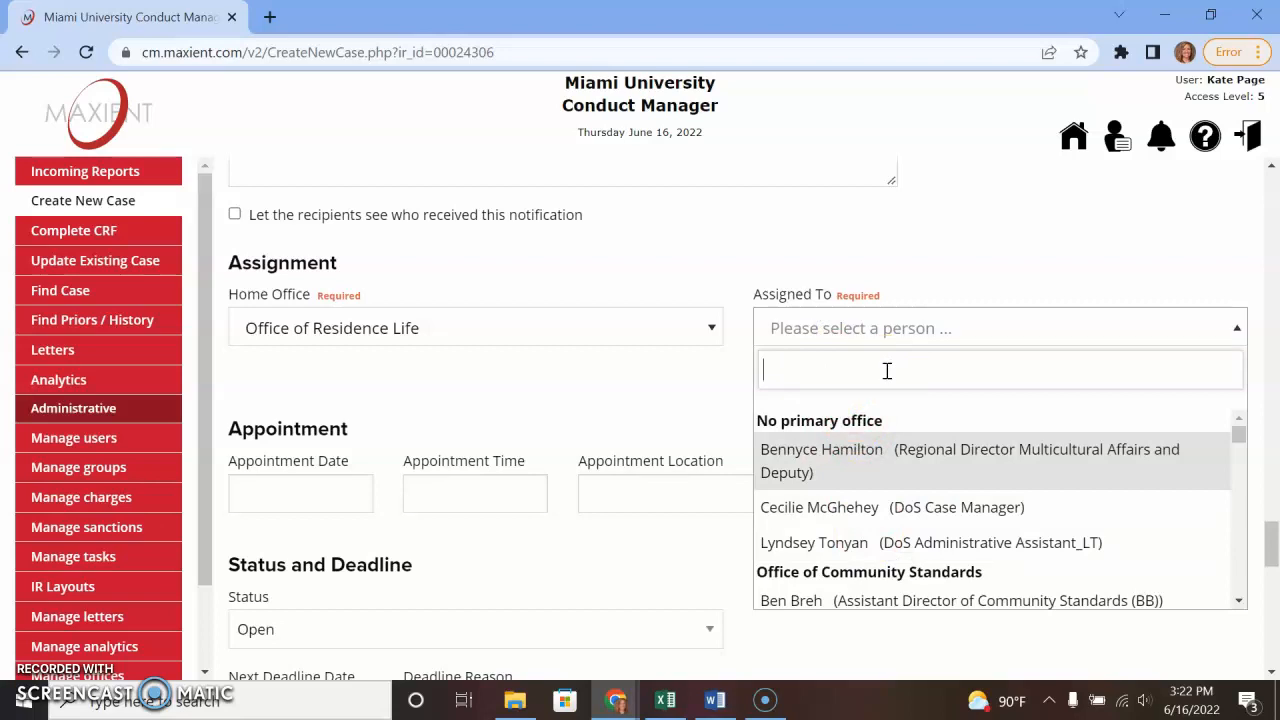
type("none")
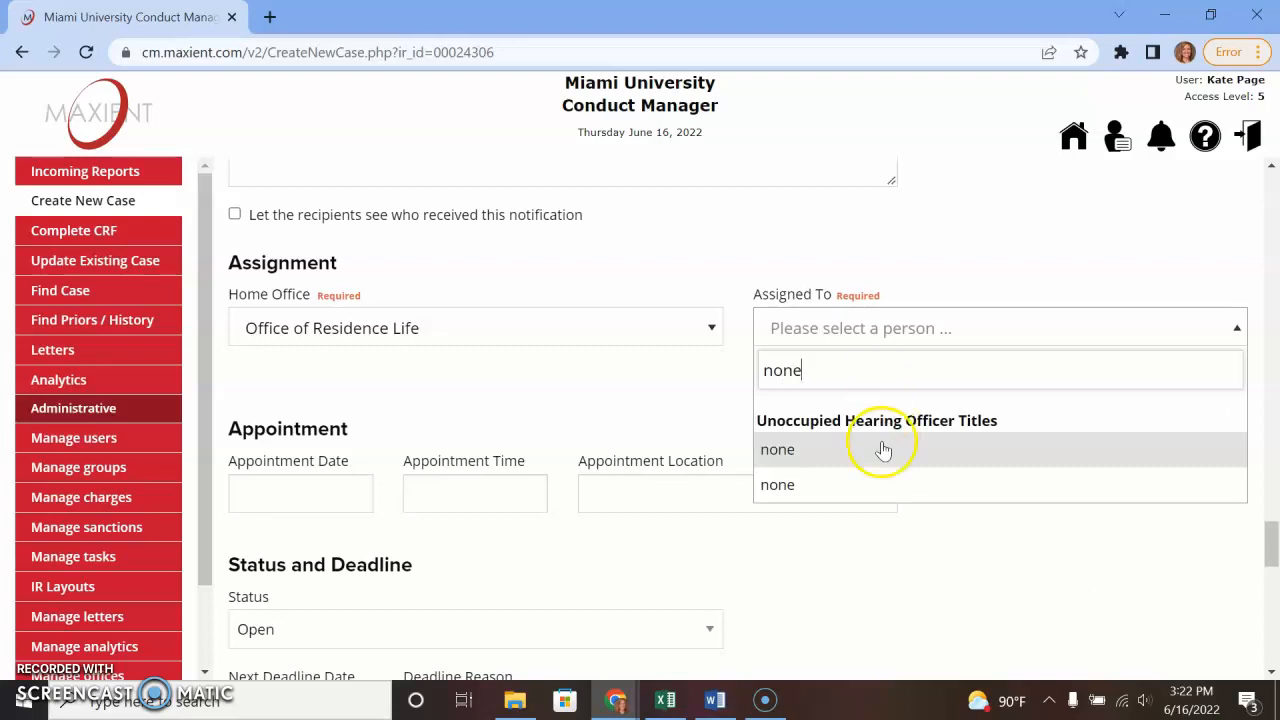
left_click(883, 451)
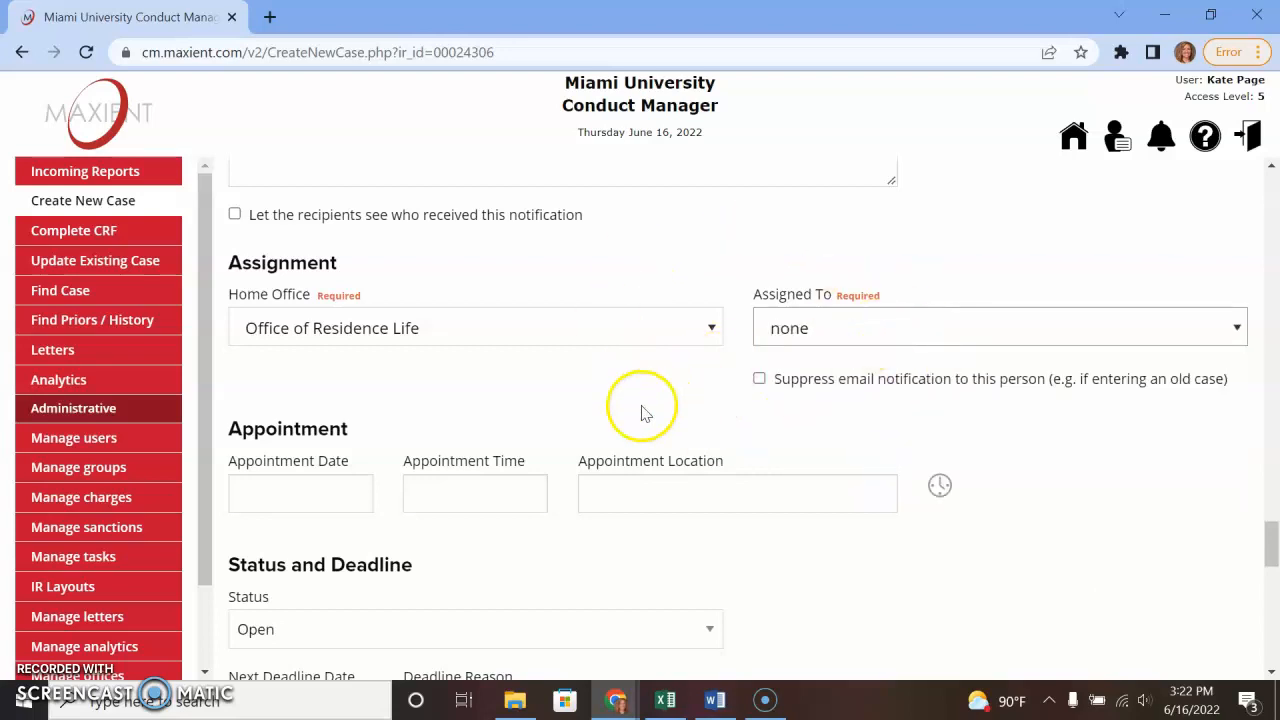
- Set the case status to Closed
scroll(517, 583, "down", 1)
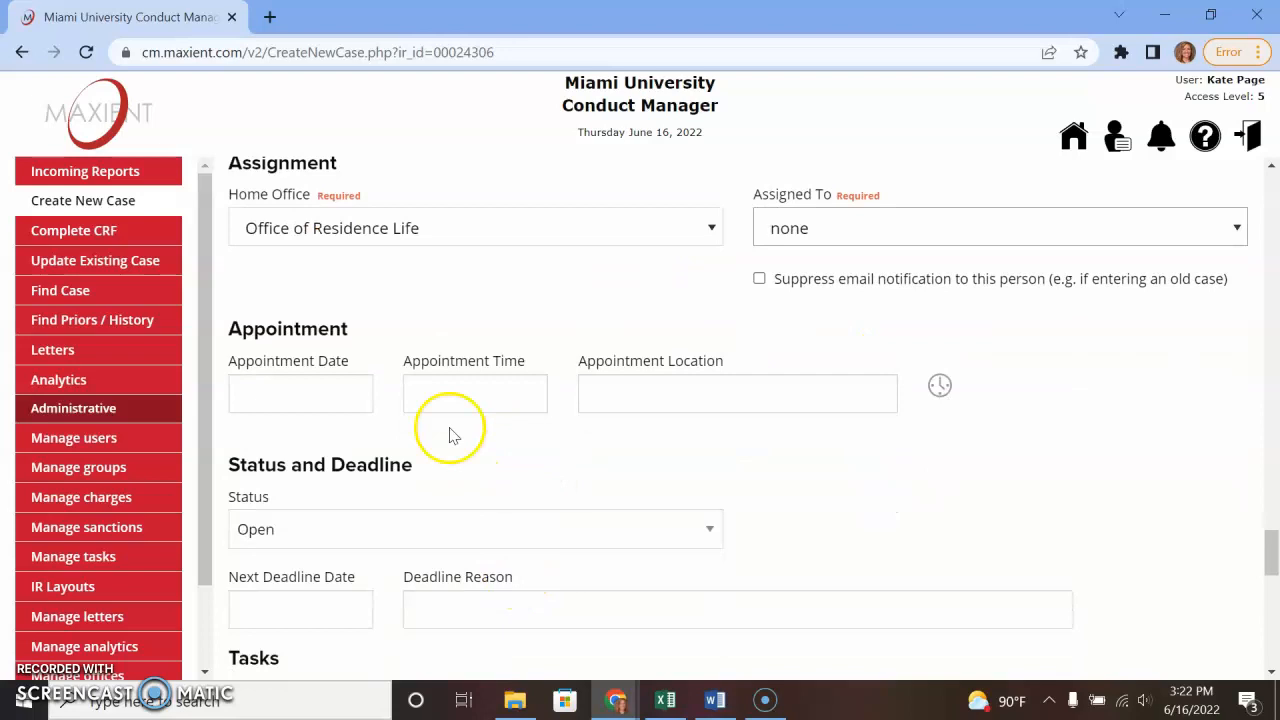
left_click(350, 537)
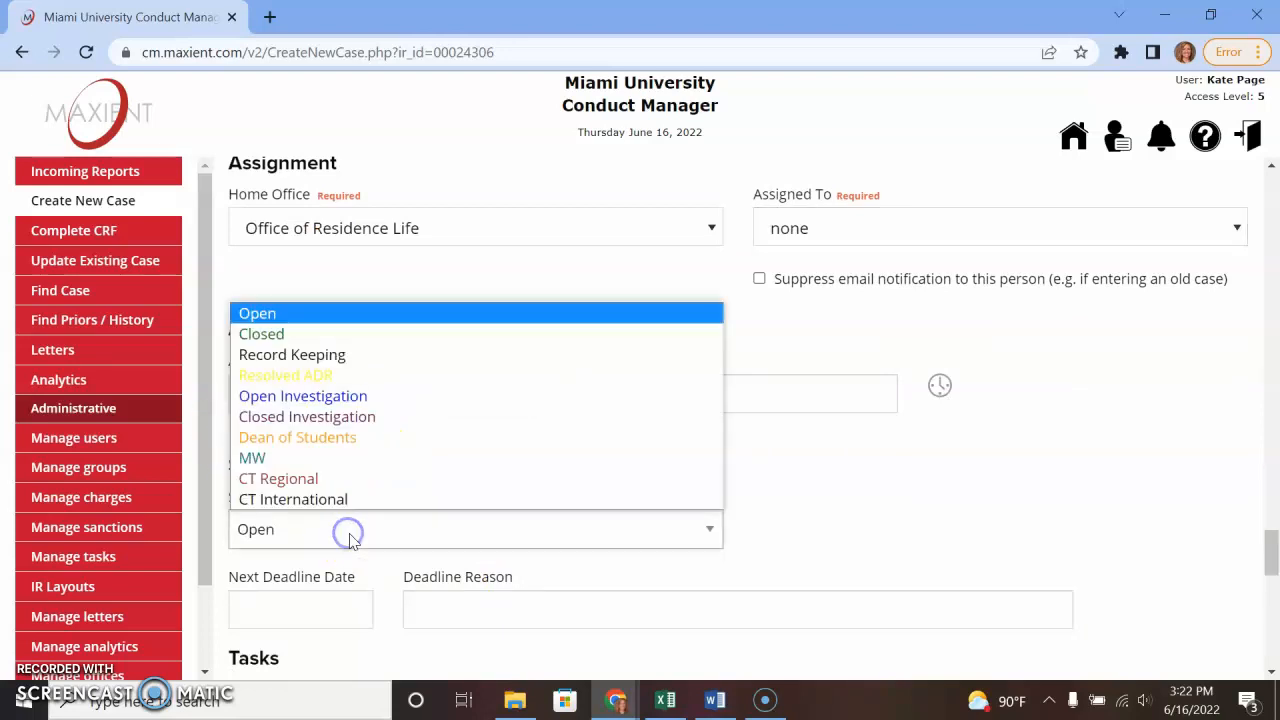
left_click(329, 328)
left_click(297, 543)
left_click(251, 329)
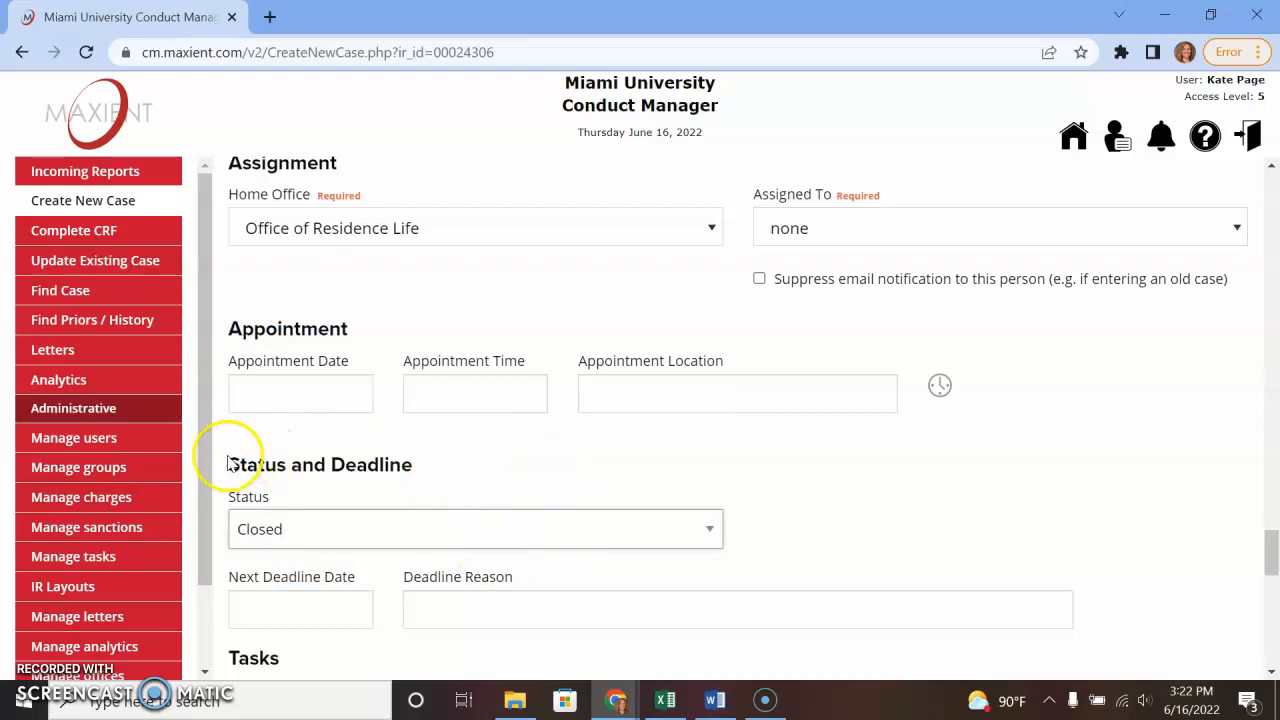
scroll(671, 514, "up", 15)
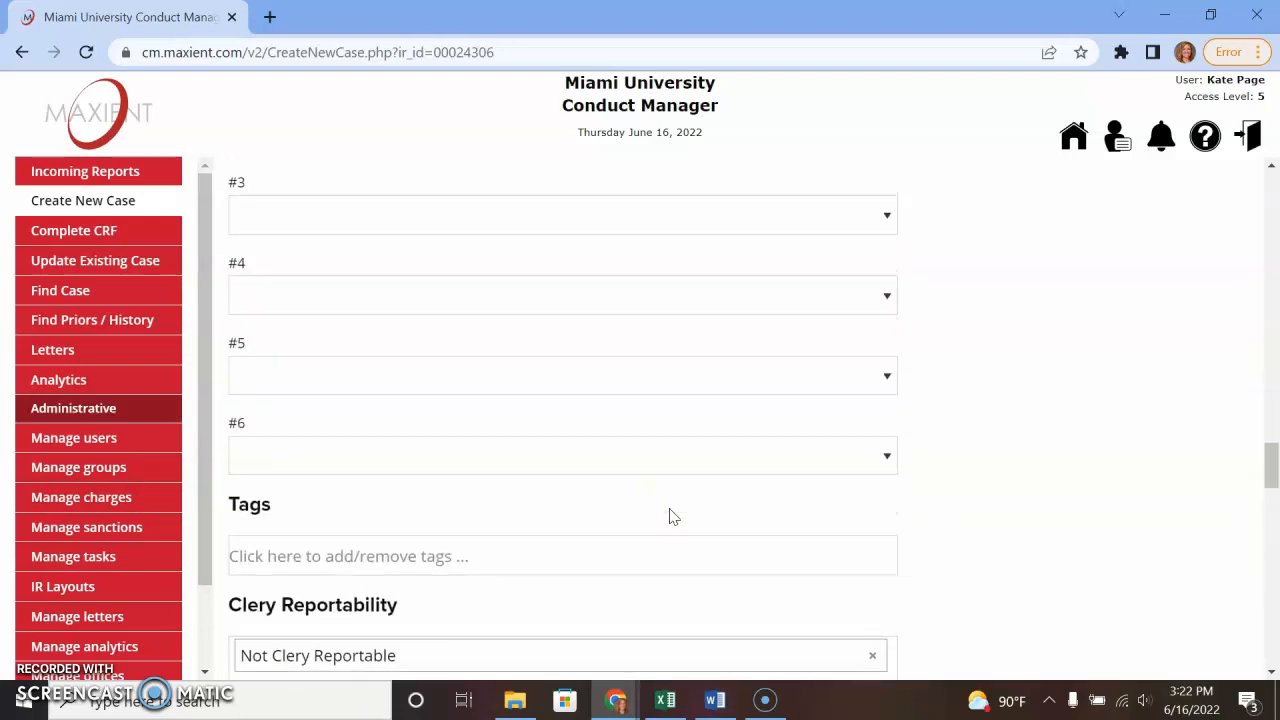
scroll(671, 514, "up", 15)
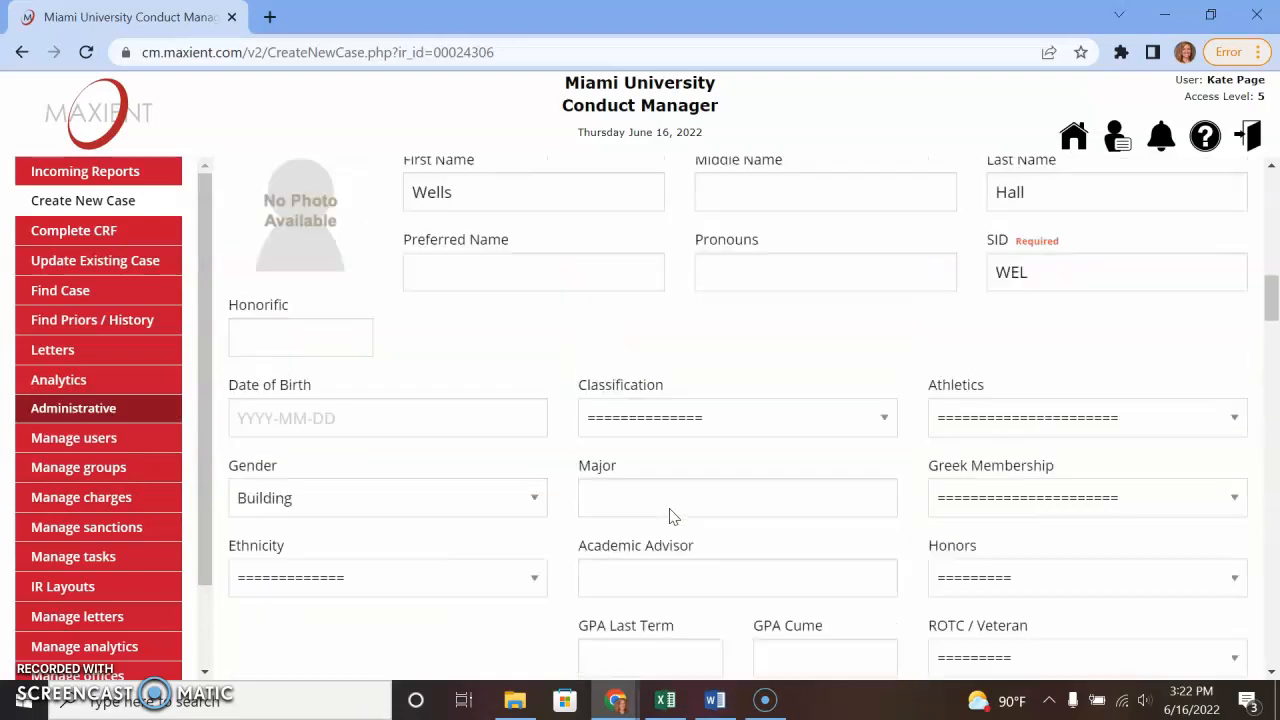
left_click_drag(484, 398, 251, 414)
left_click(569, 397)
left_click(466, 397)
scroll(371, 419, "down", 8)
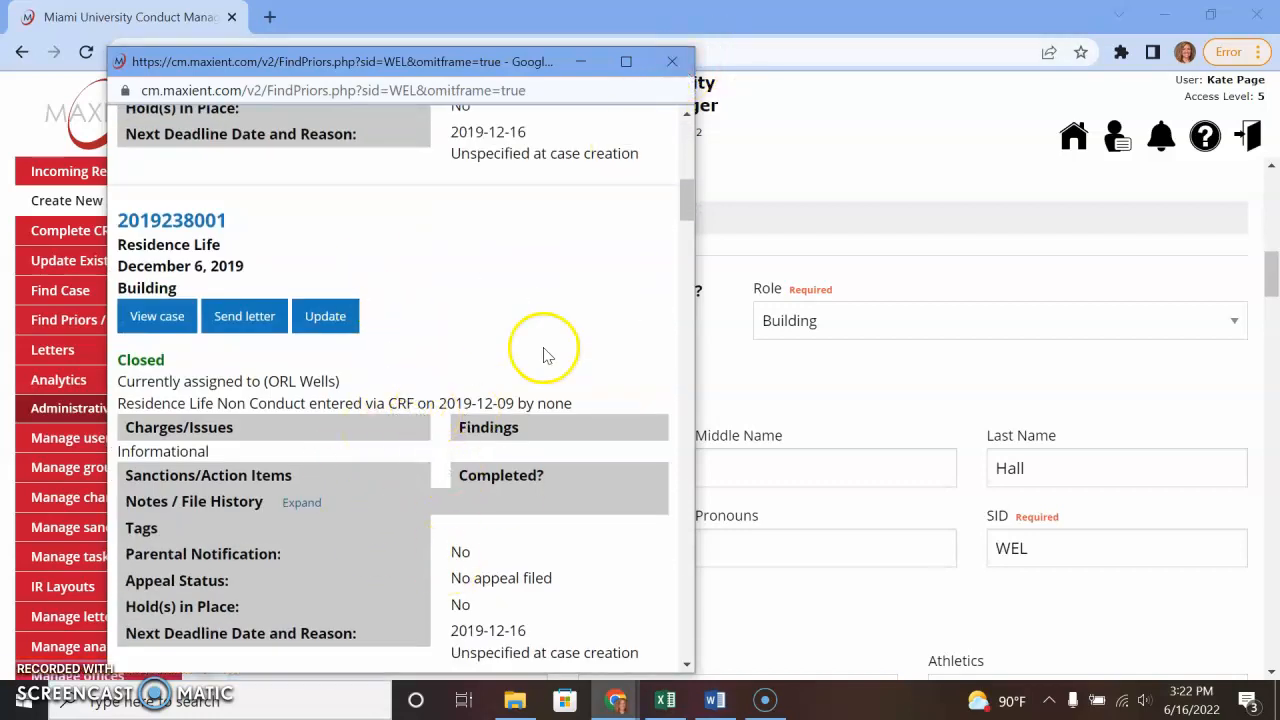
left_click(672, 61)
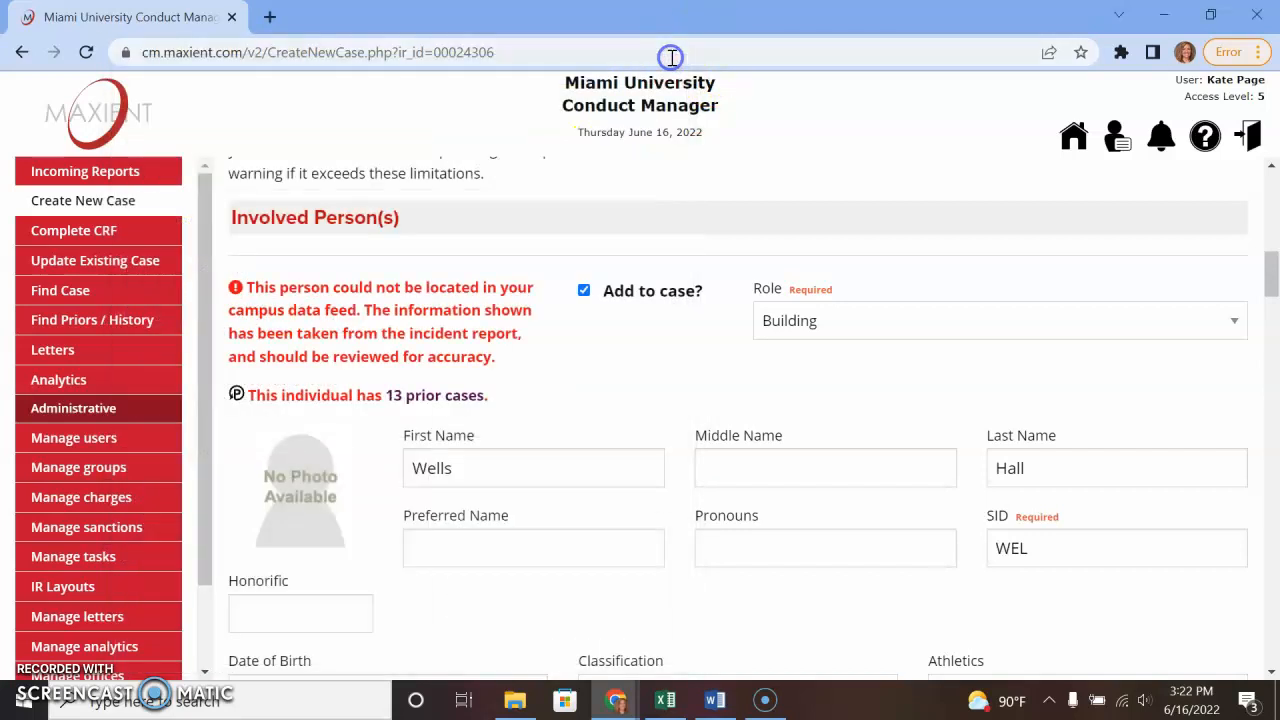
scroll(571, 523, "down", 10)
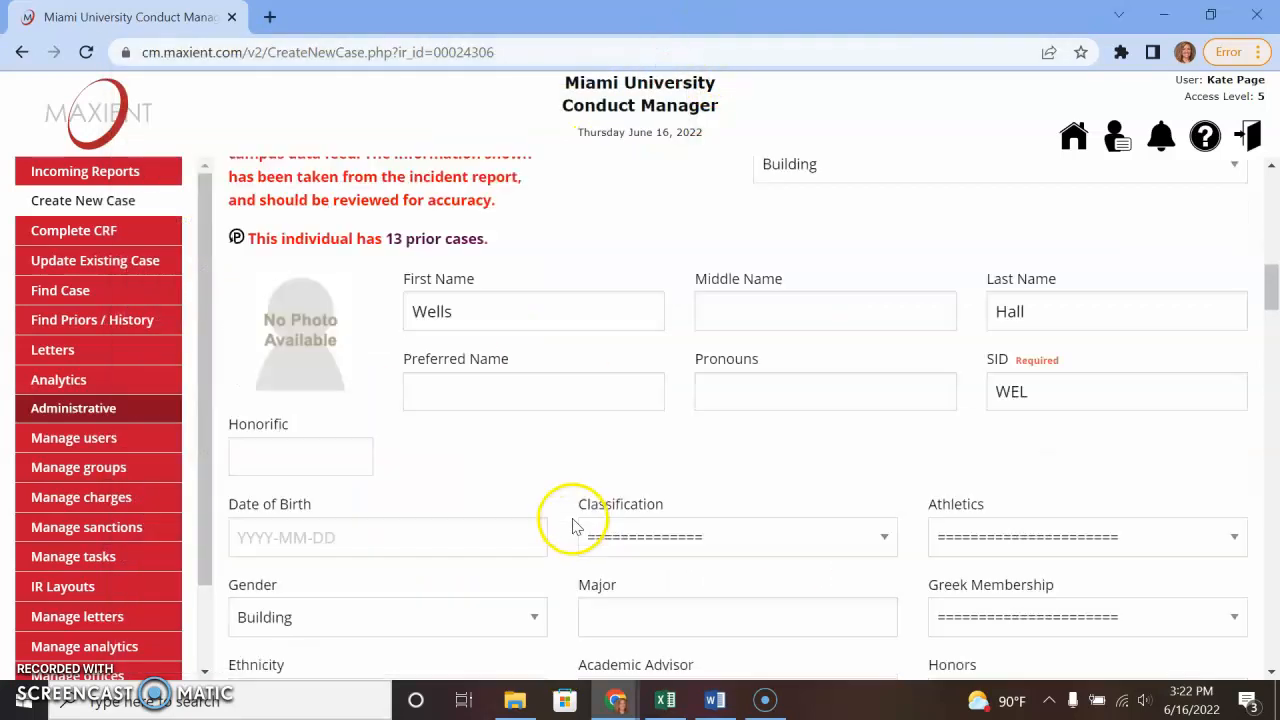
scroll(571, 523, "down", 13)
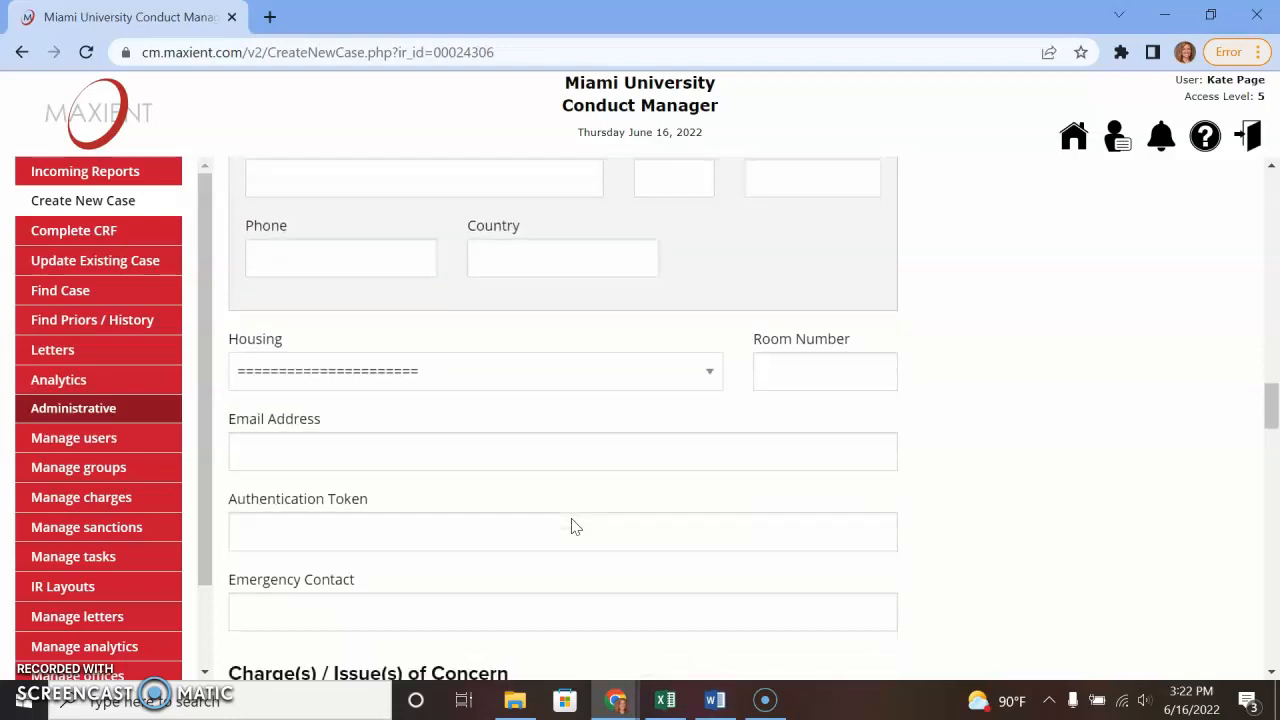
- Confirm the Wells Hall case file was created, then go back to the welcome screen
scroll(571, 523, "down", 10)
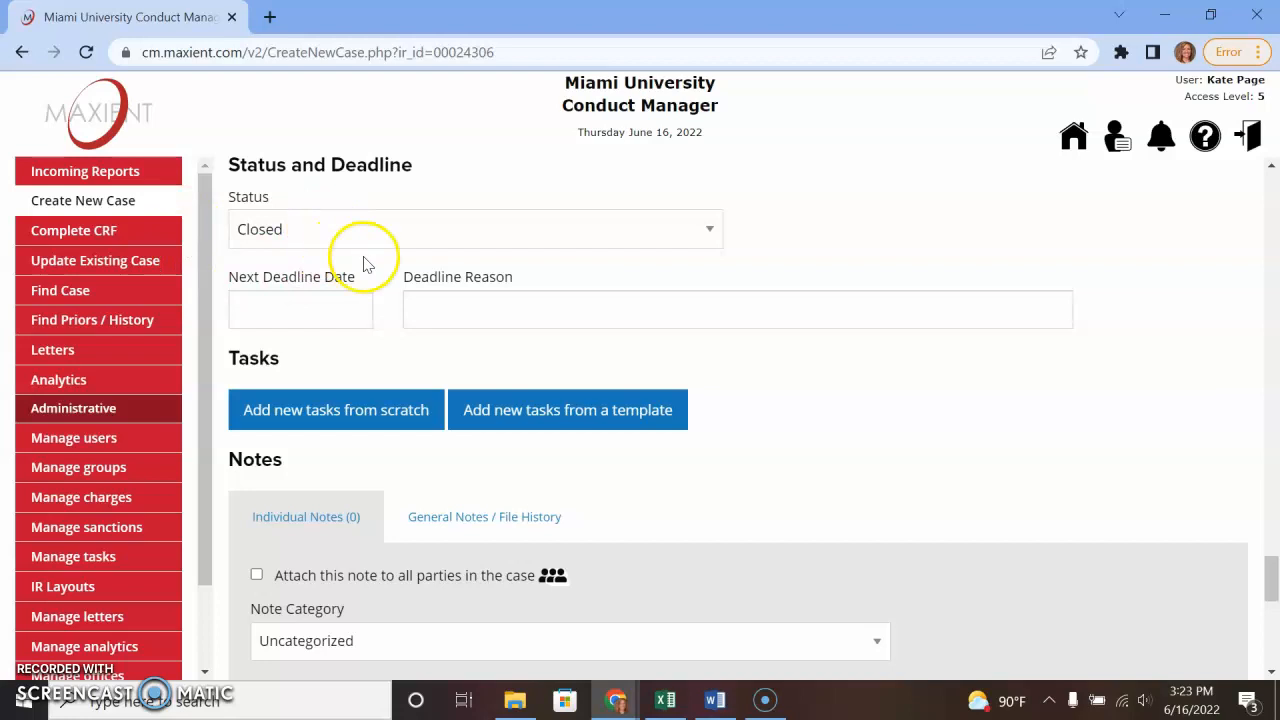
scroll(505, 535, "down", 7)
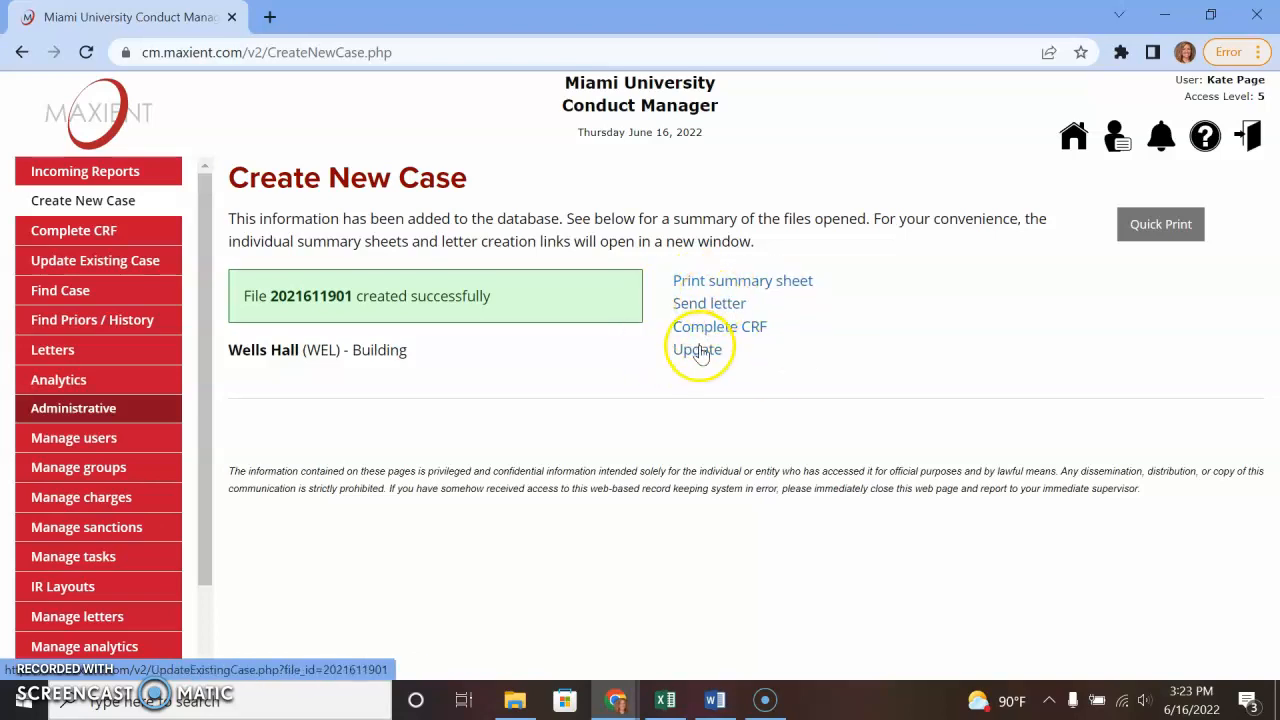
left_click(1072, 138)
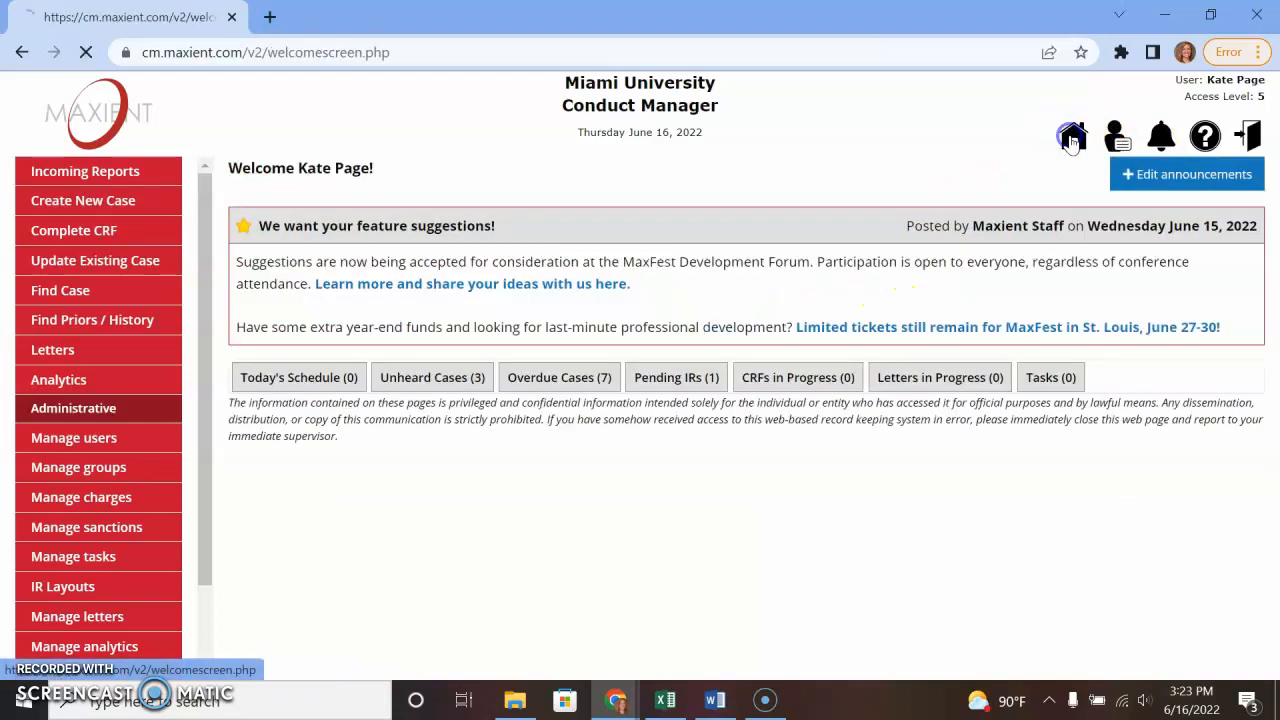